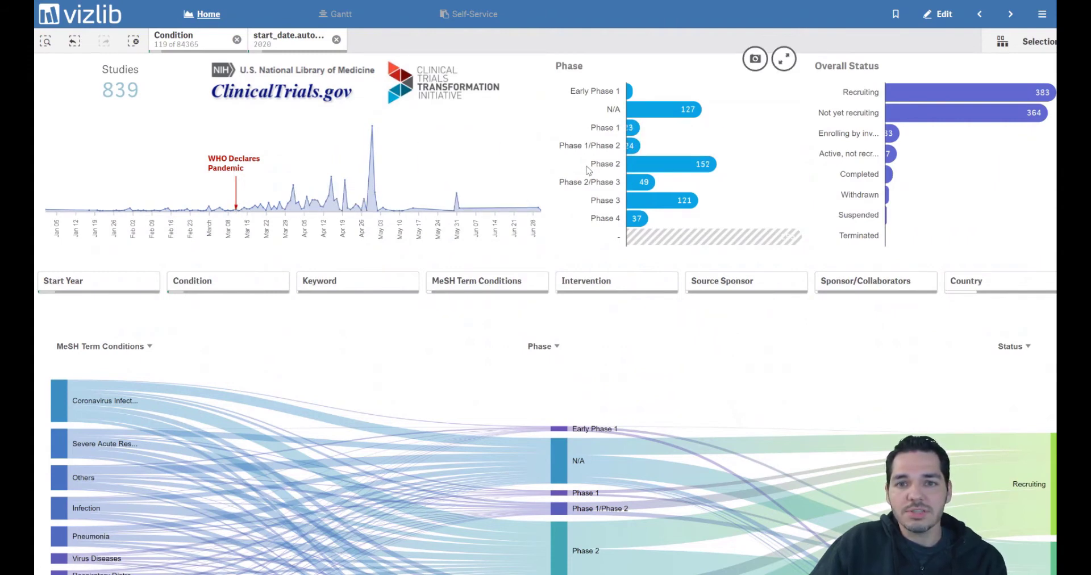
# Filter the studies by Phase 2, Phase 2/Phase 3, Phase 3 and Phase 4 in the Phase chart
pyautogui.moveTo(606, 169)
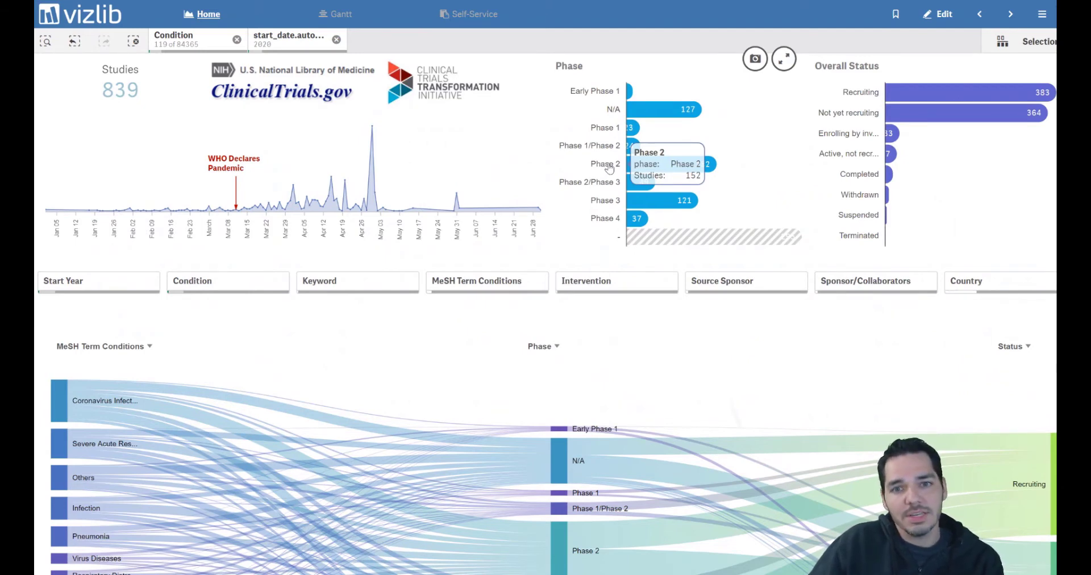
pyautogui.click(612, 185)
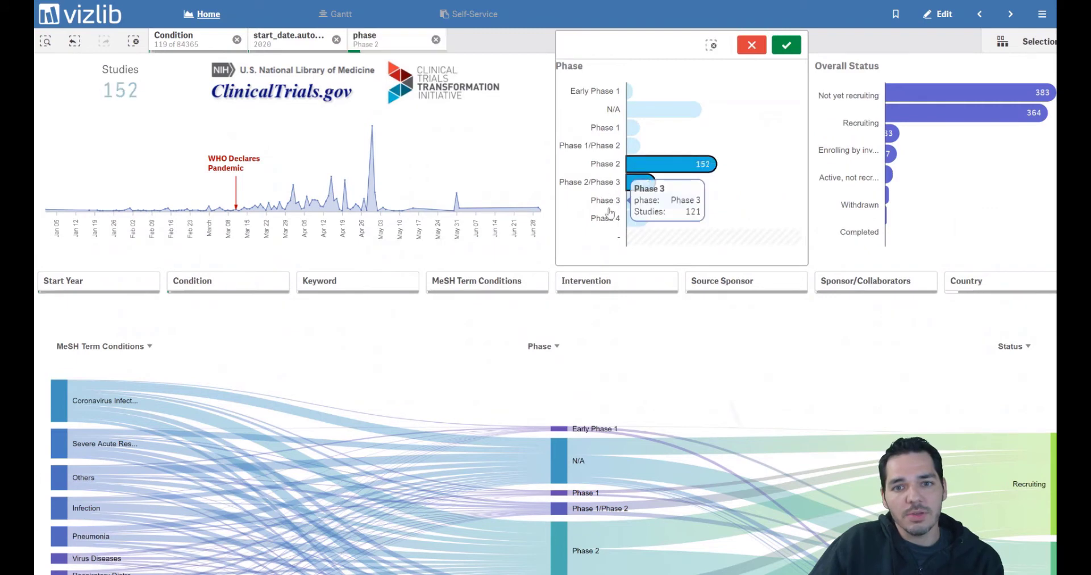
pyautogui.click(611, 202)
pyautogui.click(612, 221)
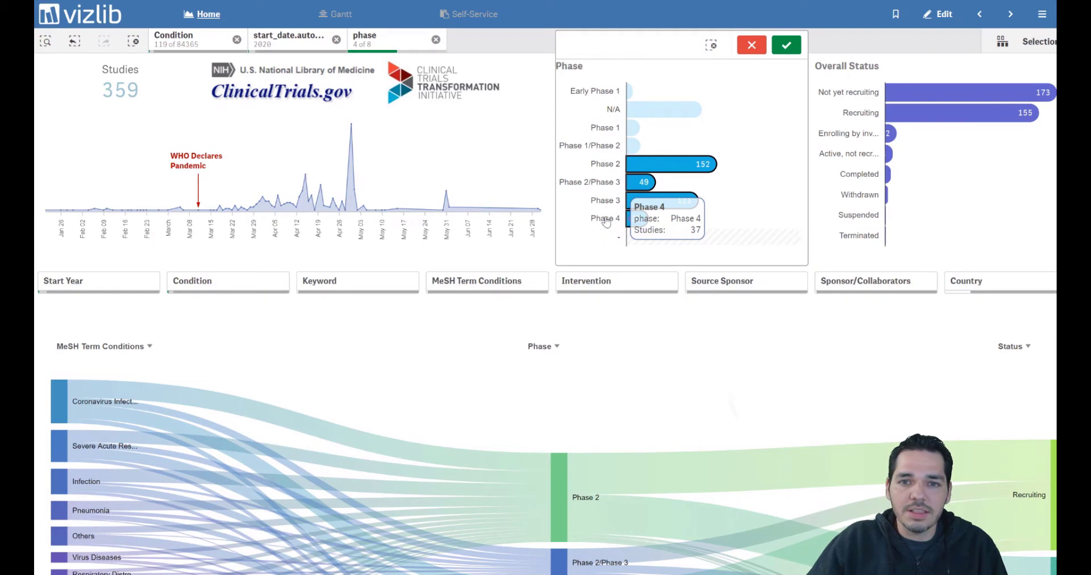
pyautogui.click(787, 45)
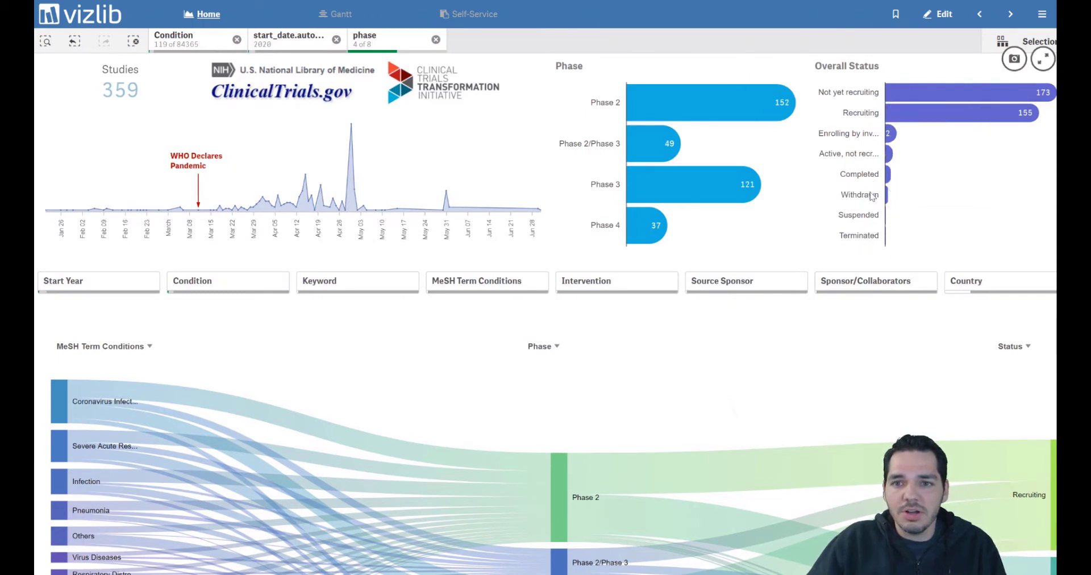
# Change the Sankey chart's first dimension to Condition and its last dimension to Source Sponsor
pyautogui.moveTo(874, 215)
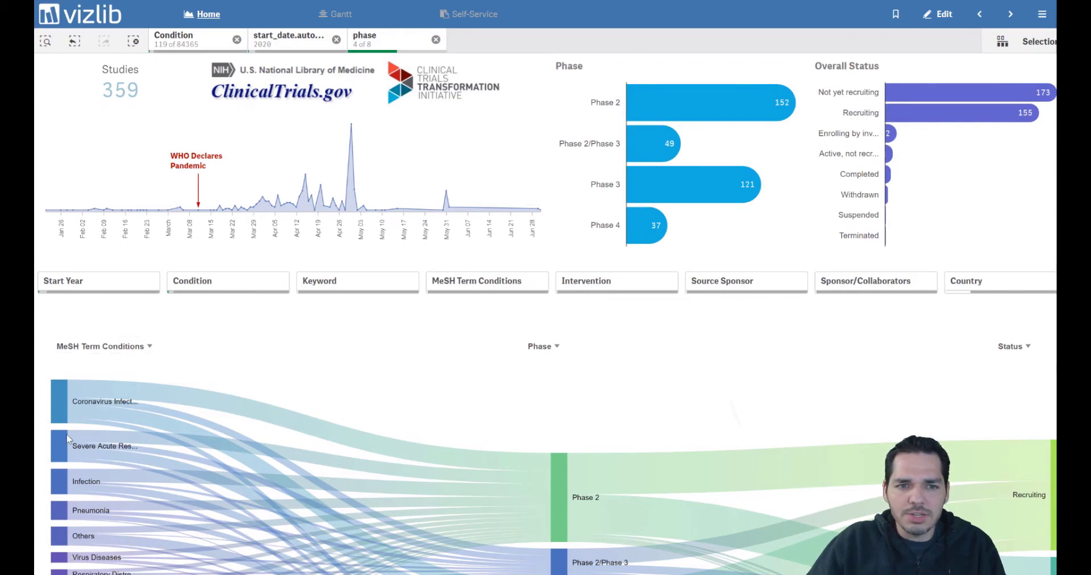
pyautogui.click(123, 349)
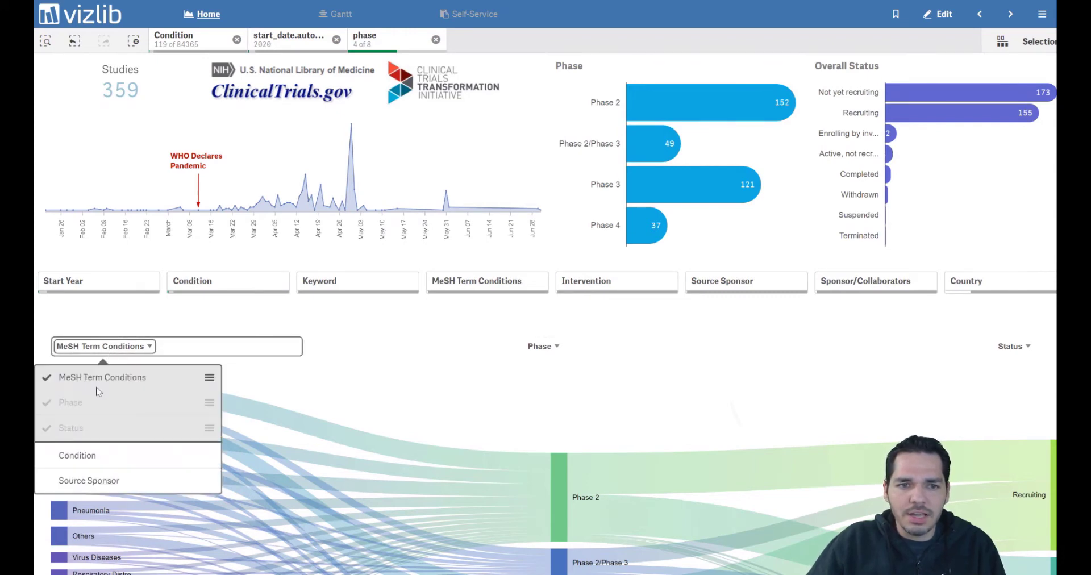
pyautogui.click(81, 457)
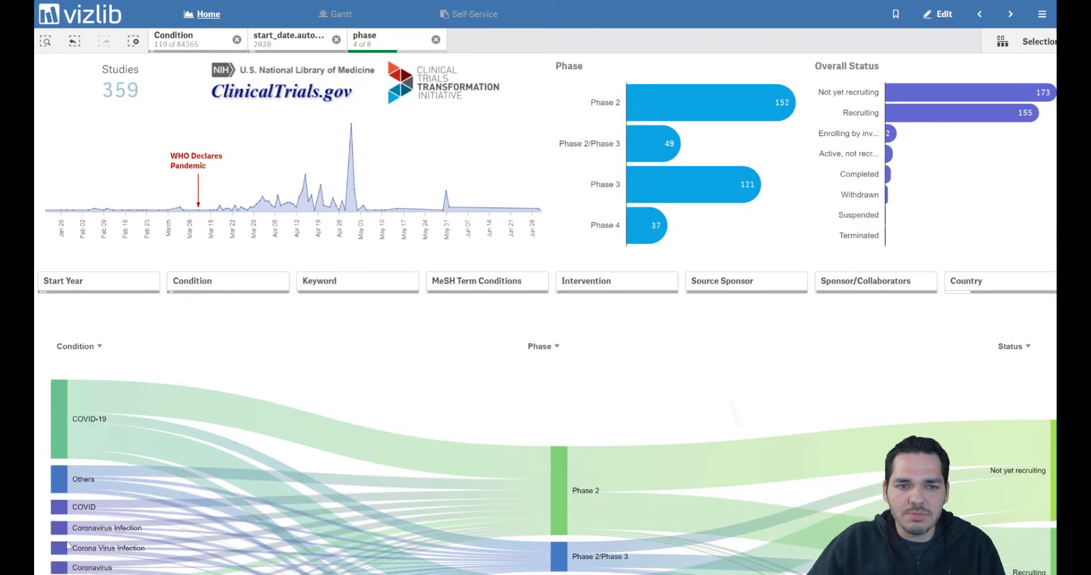
pyautogui.moveTo(62, 482)
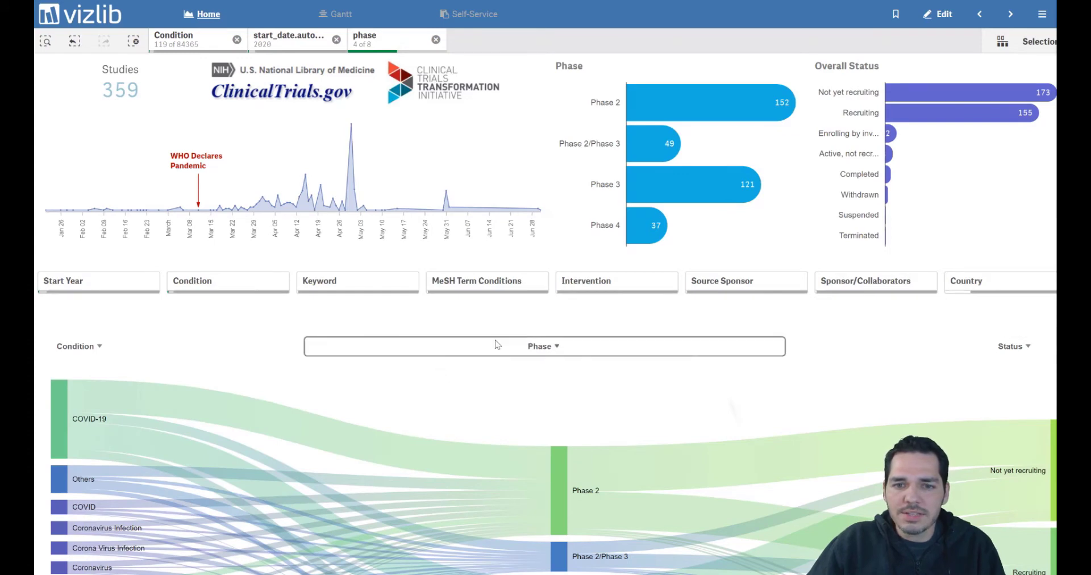
pyautogui.click(1006, 351)
pyautogui.click(1000, 480)
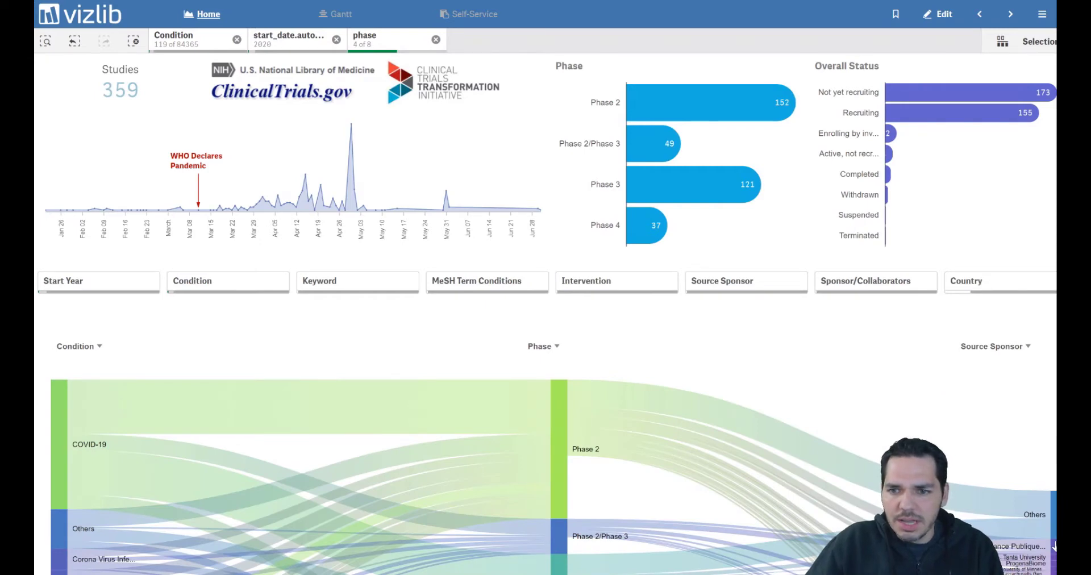
pyautogui.moveTo(1053, 547)
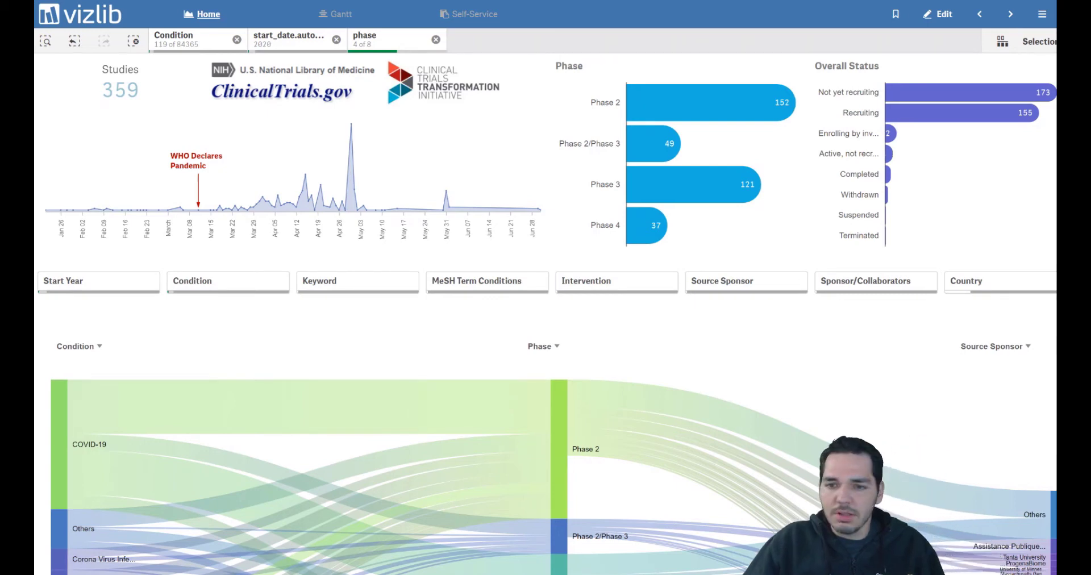
pyautogui.moveTo(1055, 410)
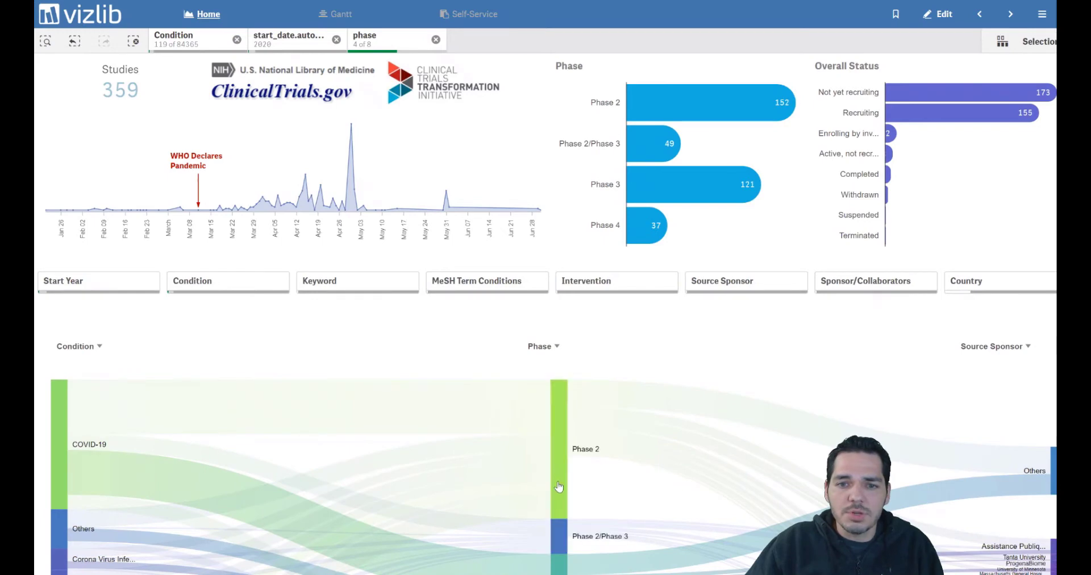
pyautogui.moveTo(559, 470)
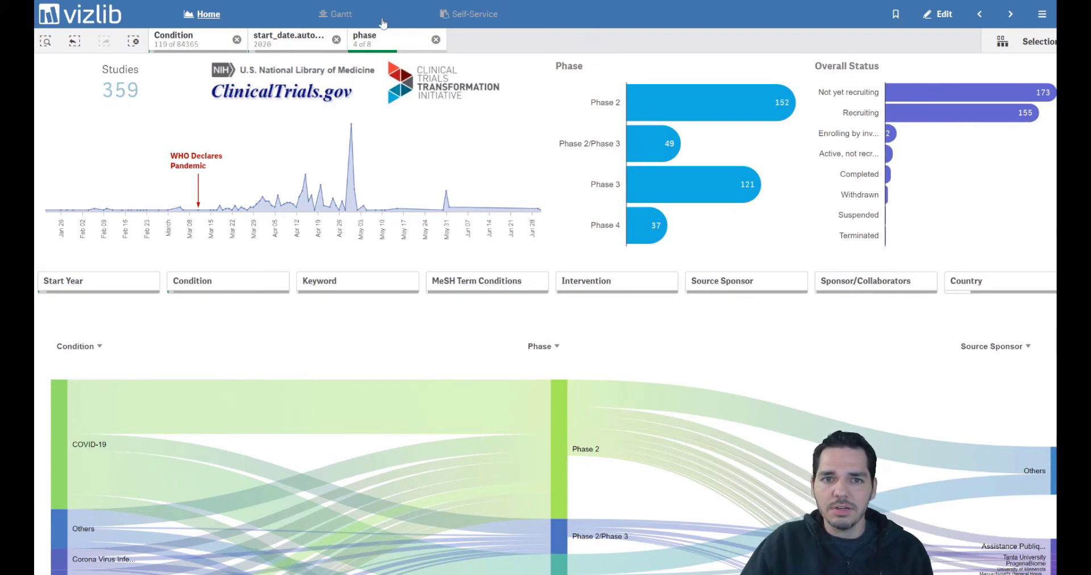
# Open the Gantt sheet and focus the study timeline on 2020 and 2021 to check its two vertical date markers
pyautogui.click(339, 22)
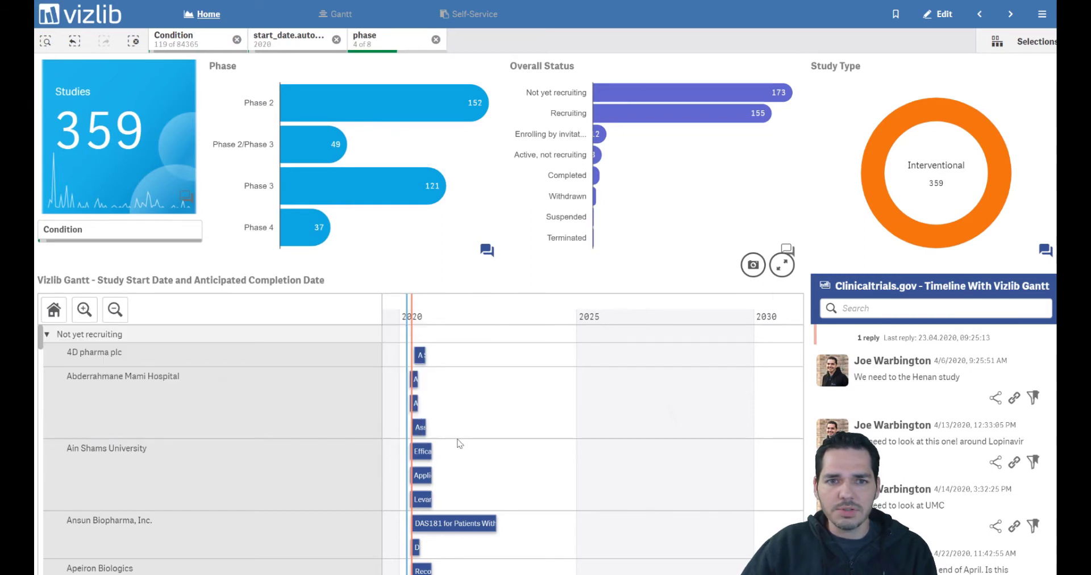
pyautogui.scroll(5, 512, 438)
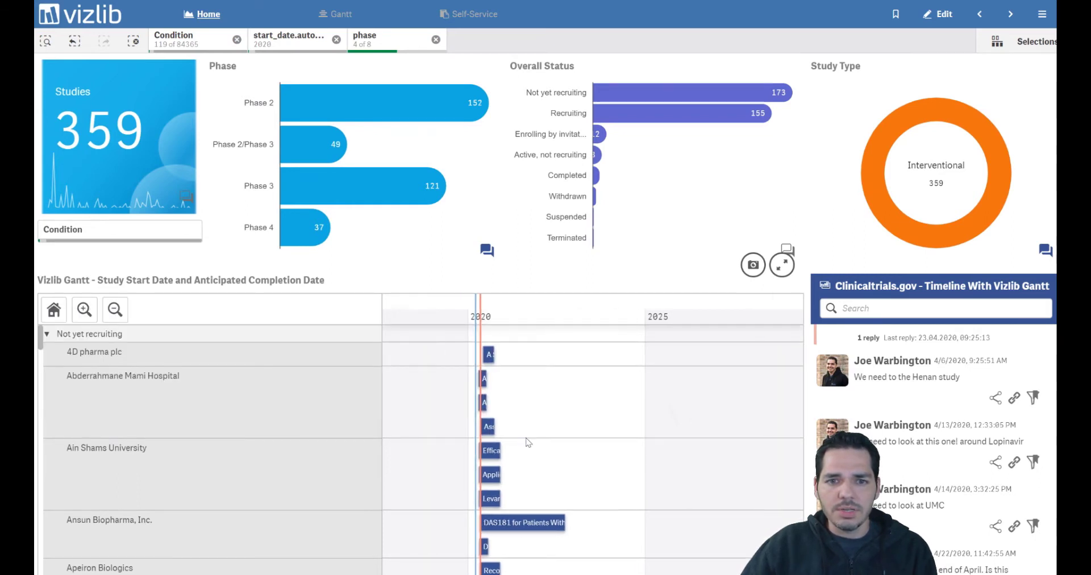
pyautogui.moveTo(510, 424); pyautogui.dragTo(759, 424)
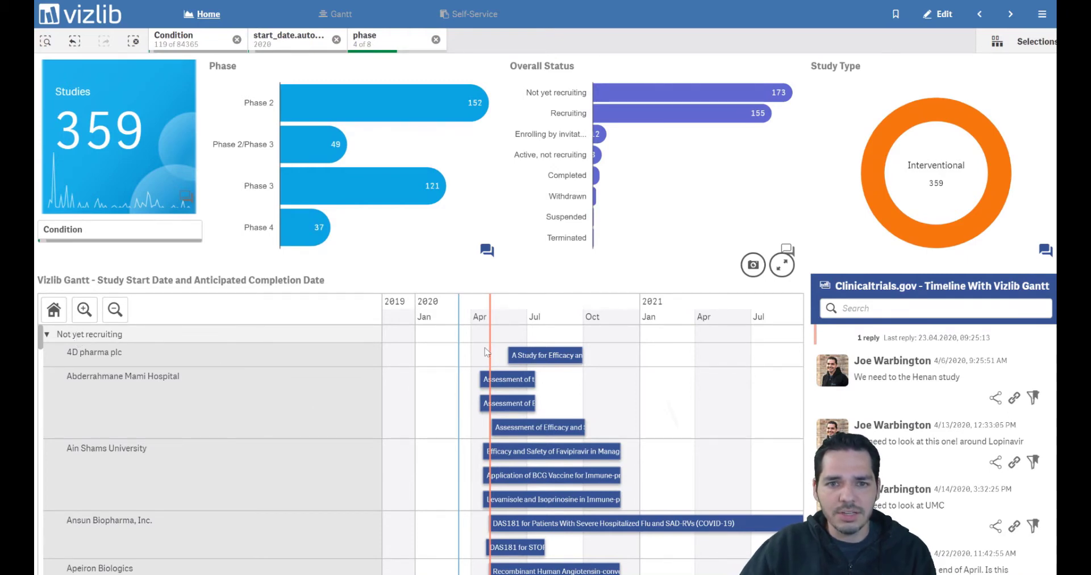
pyautogui.moveTo(459, 318)
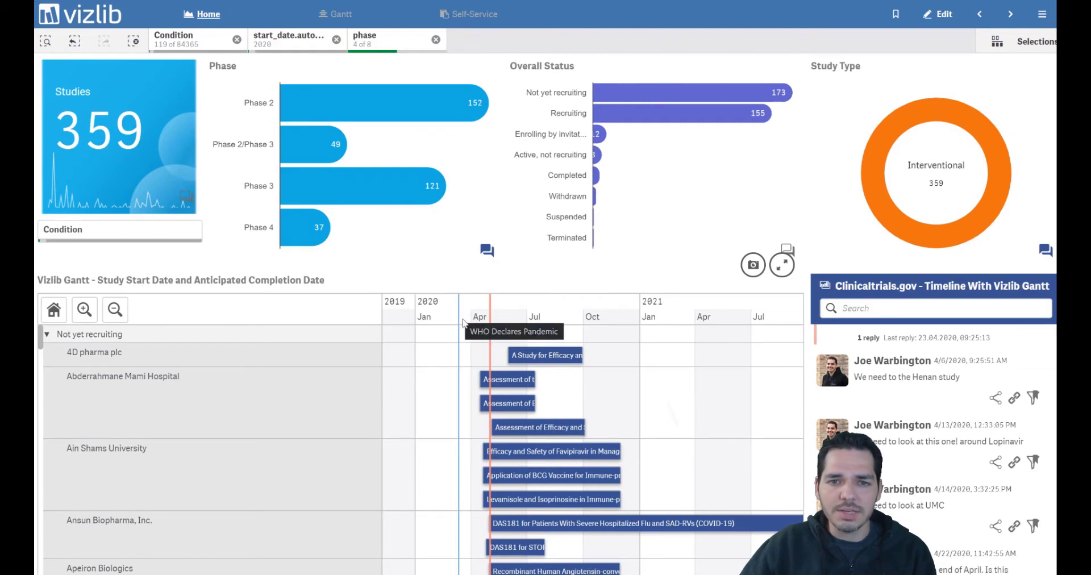
pyautogui.moveTo(492, 312)
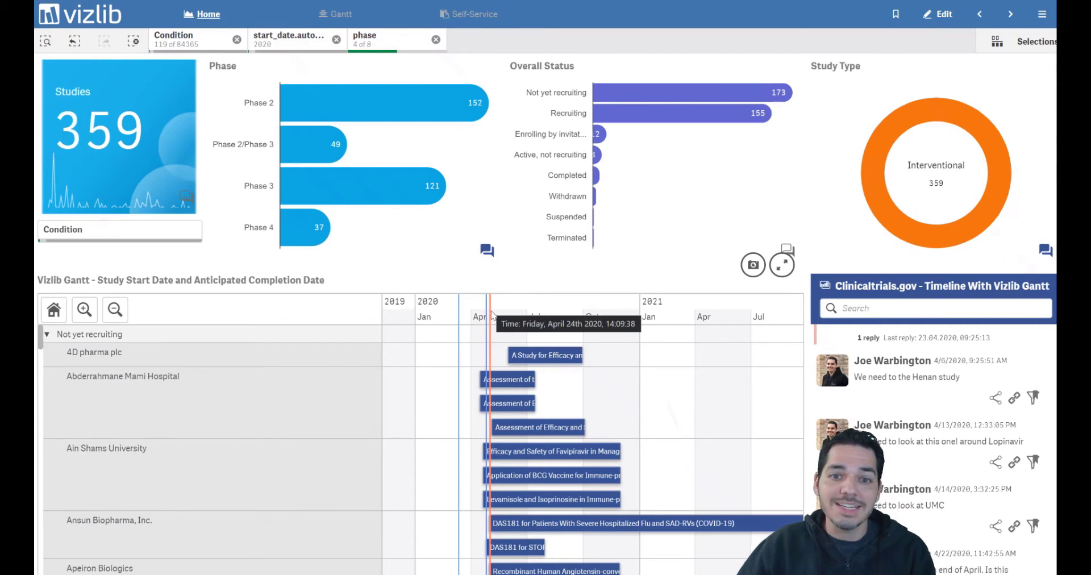
# Examine the not yet recruiting studies on the Gantt timeline across different sponsors and time scales
pyautogui.scroll(3, 477, 347)
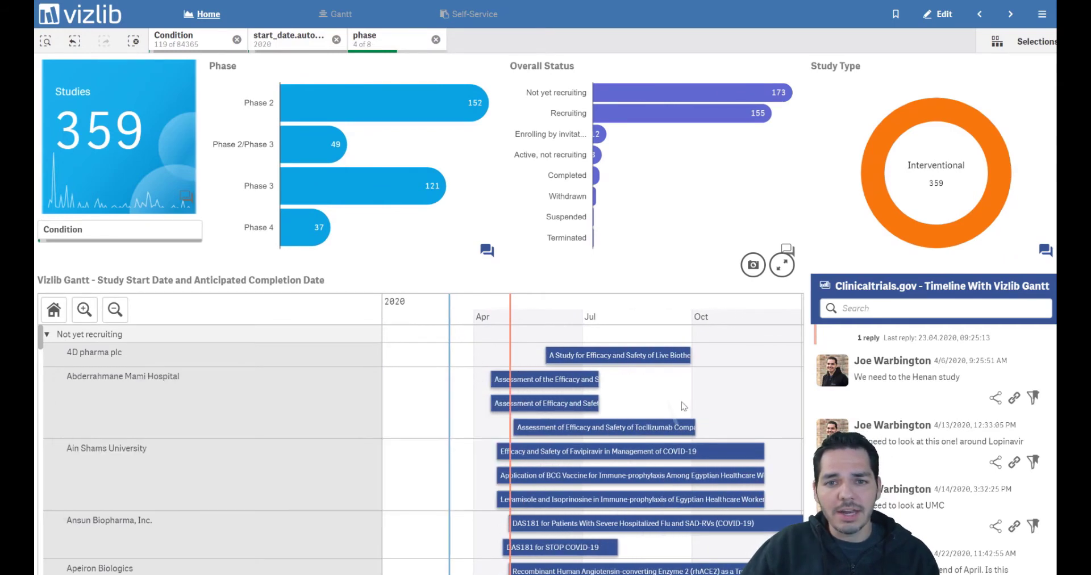
pyautogui.moveTo(686, 405); pyautogui.dragTo(572, 397)
pyautogui.scroll(-3, 644, 396)
pyautogui.scroll(3, 572, 398)
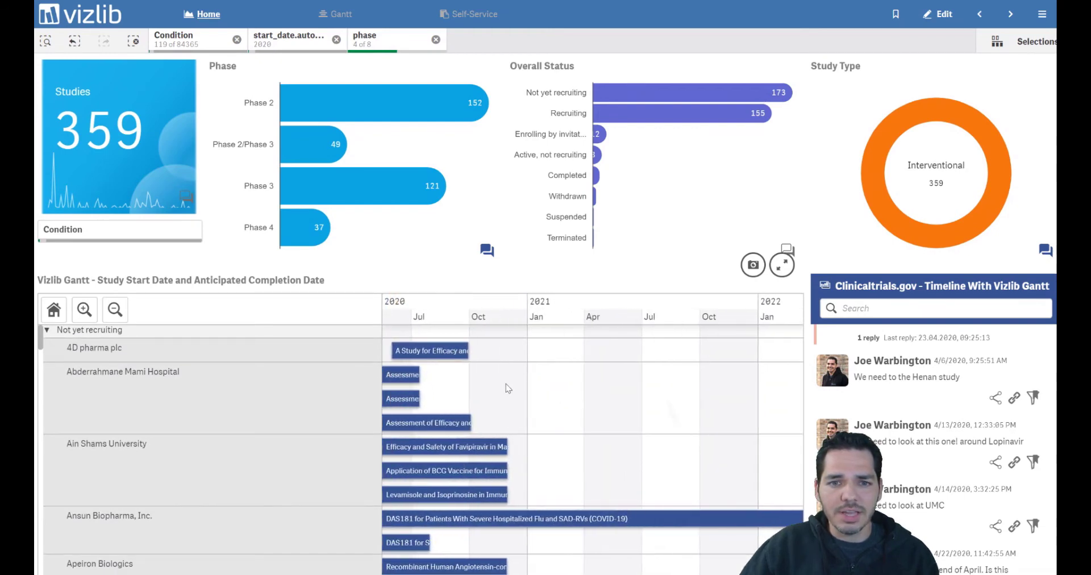
pyautogui.moveTo(507, 384); pyautogui.dragTo(549, 379)
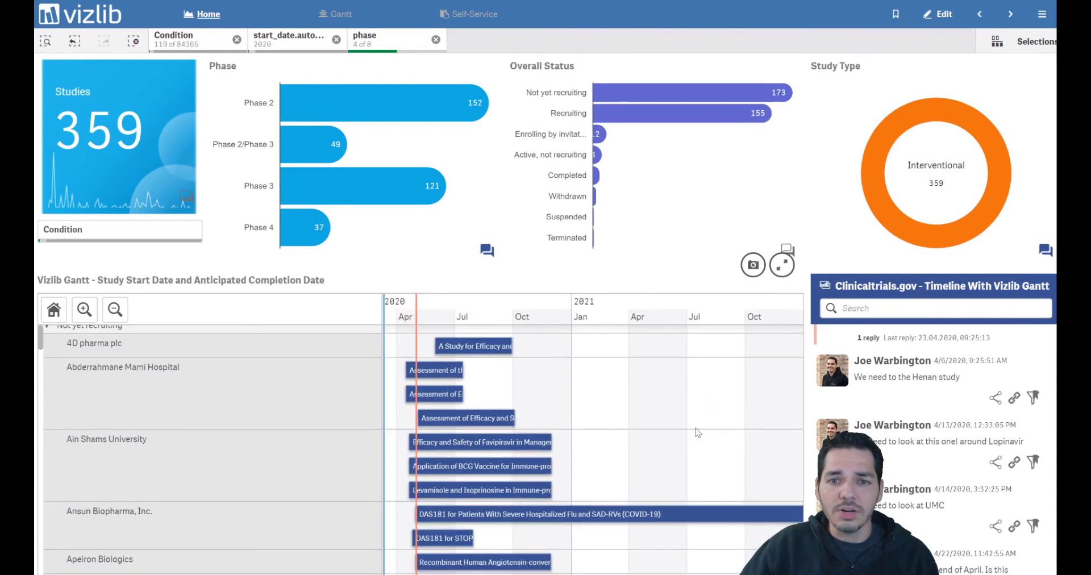
pyautogui.scroll(-2, 694, 431)
pyautogui.moveTo(694, 431); pyautogui.dragTo(683, 388)
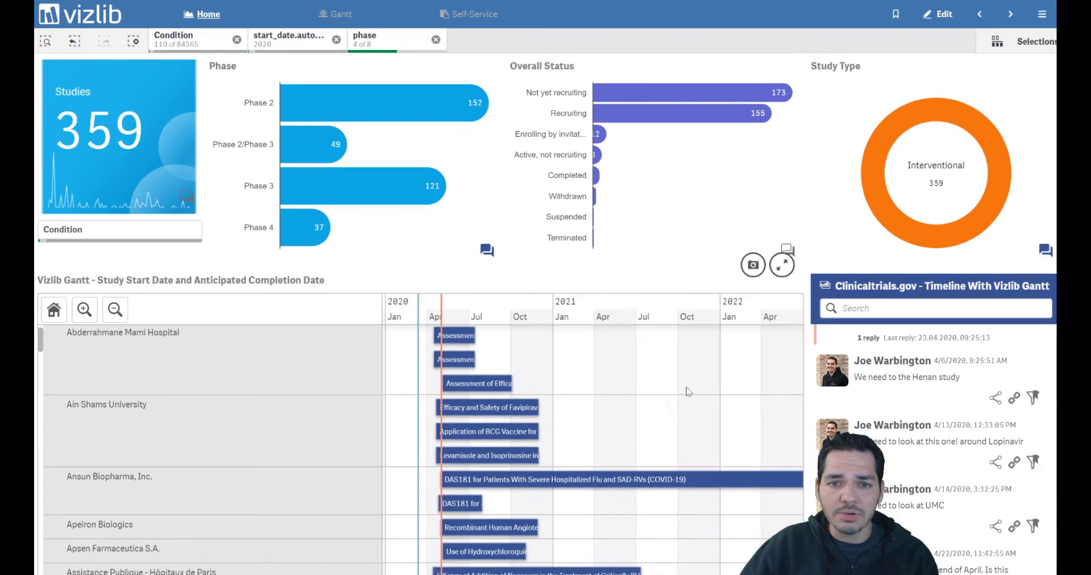
pyautogui.scroll(-5, 685, 390)
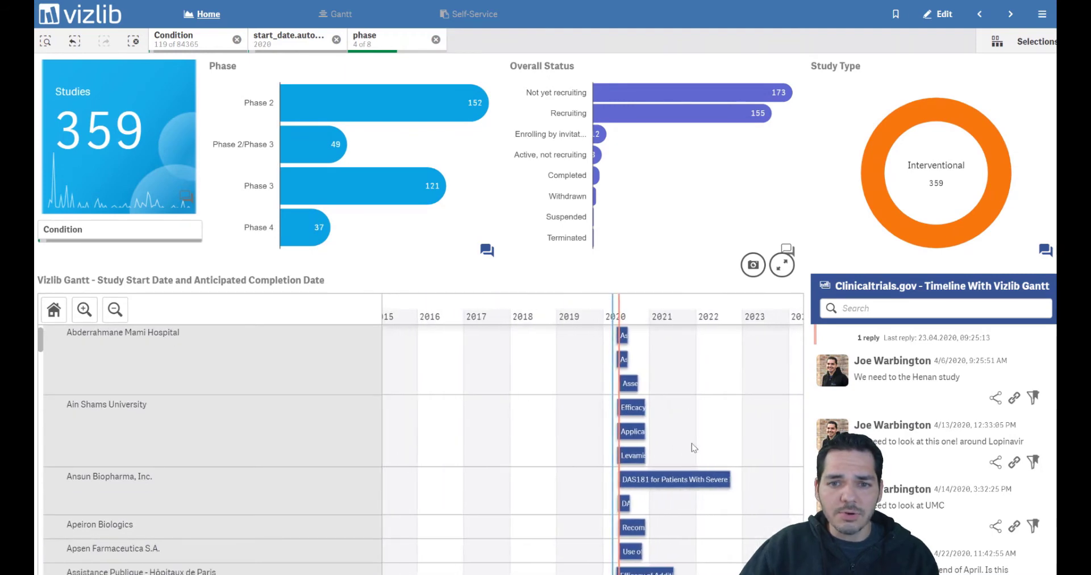
pyautogui.moveTo(691, 444); pyautogui.dragTo(600, 394)
pyautogui.scroll(-5, 556, 409)
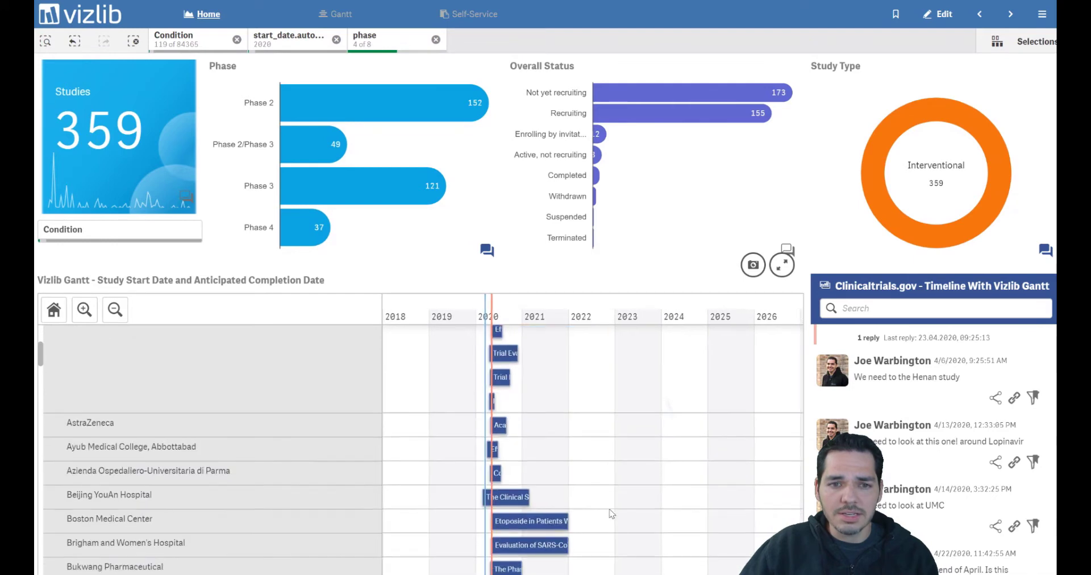
pyautogui.scroll(5, 615, 533)
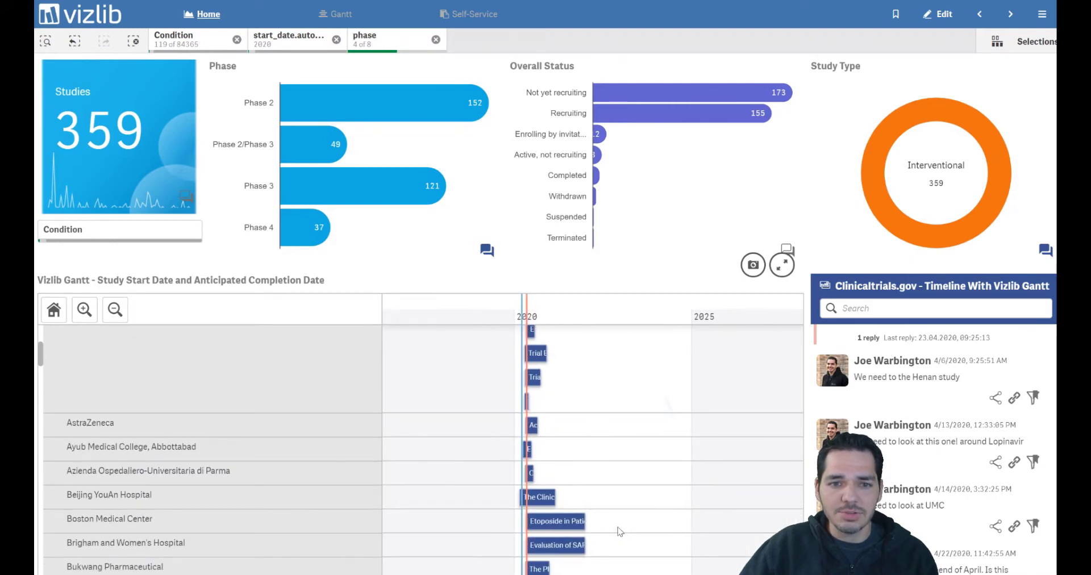
pyautogui.scroll(-4, 620, 532)
pyautogui.scroll(1, 619, 531)
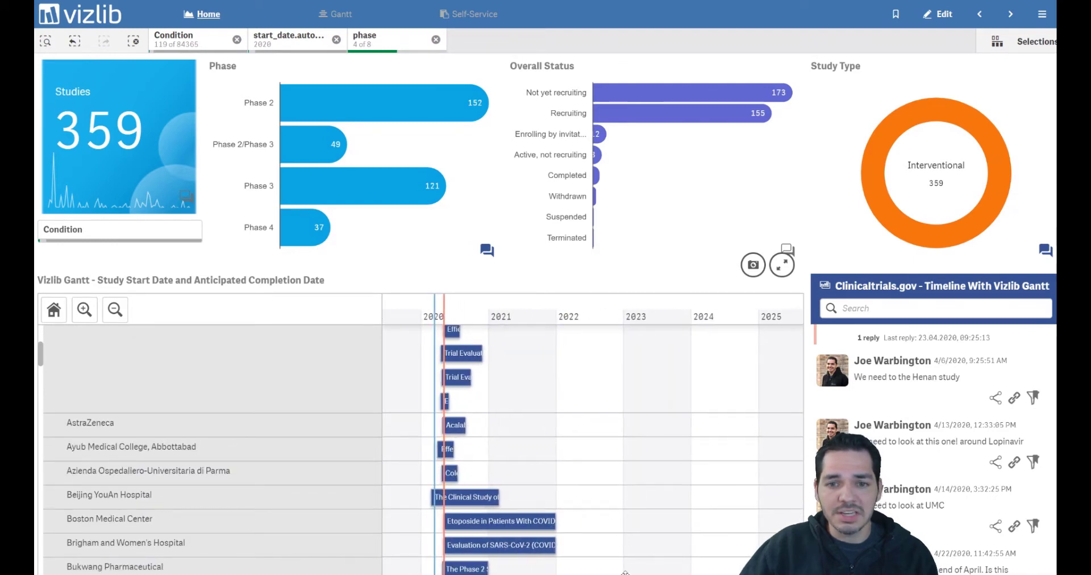
pyautogui.moveTo(626, 573); pyautogui.dragTo(668, 548)
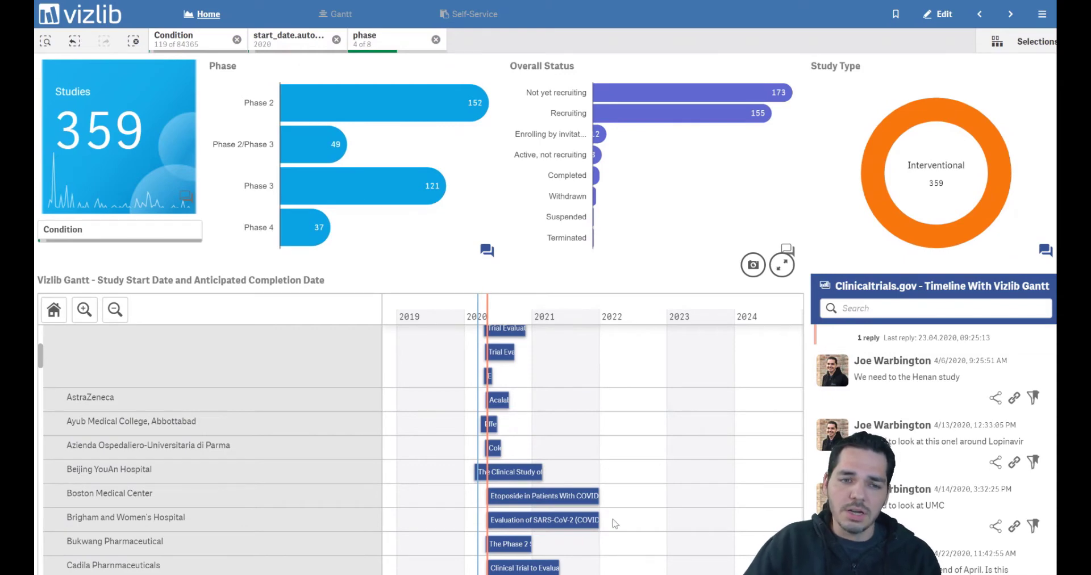
pyautogui.moveTo(676, 542); pyautogui.dragTo(596, 318)
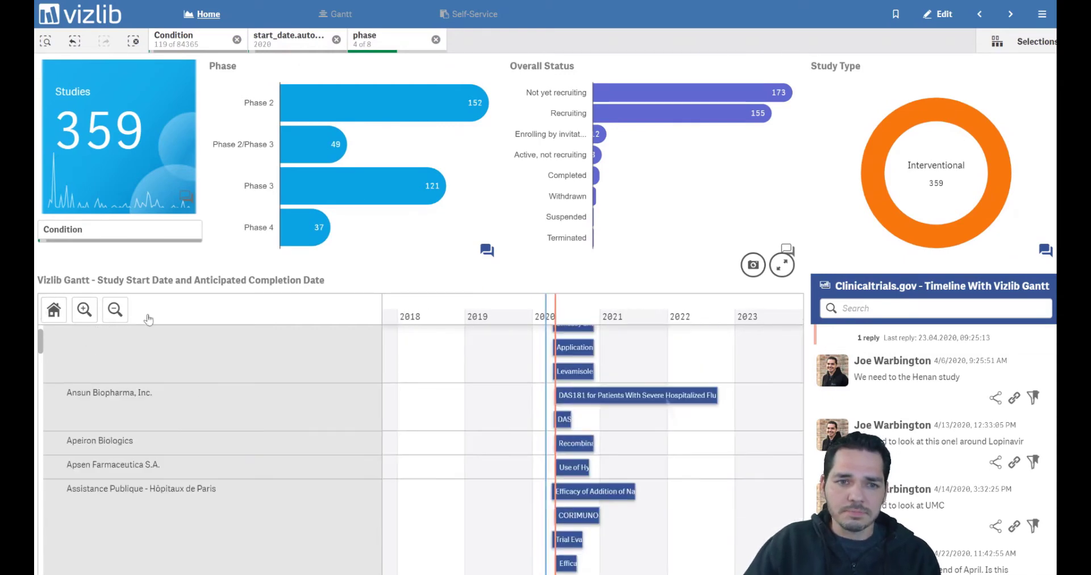
# Filter the studies by the overall status Completed and inspect the details of individual completed studies on the Gantt timeline
pyautogui.click(564, 177)
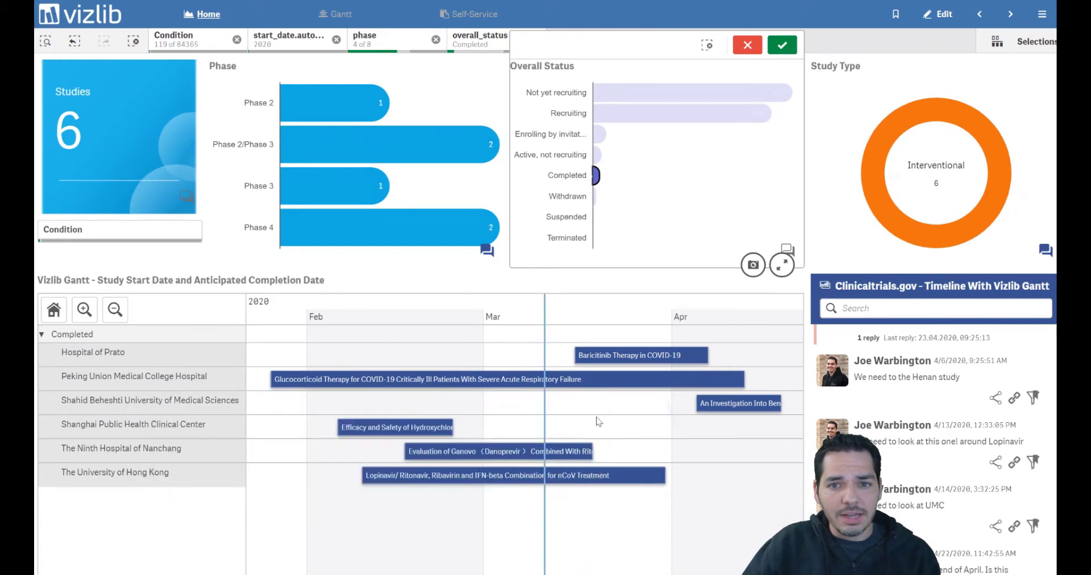
pyautogui.scroll(-3, 602, 428)
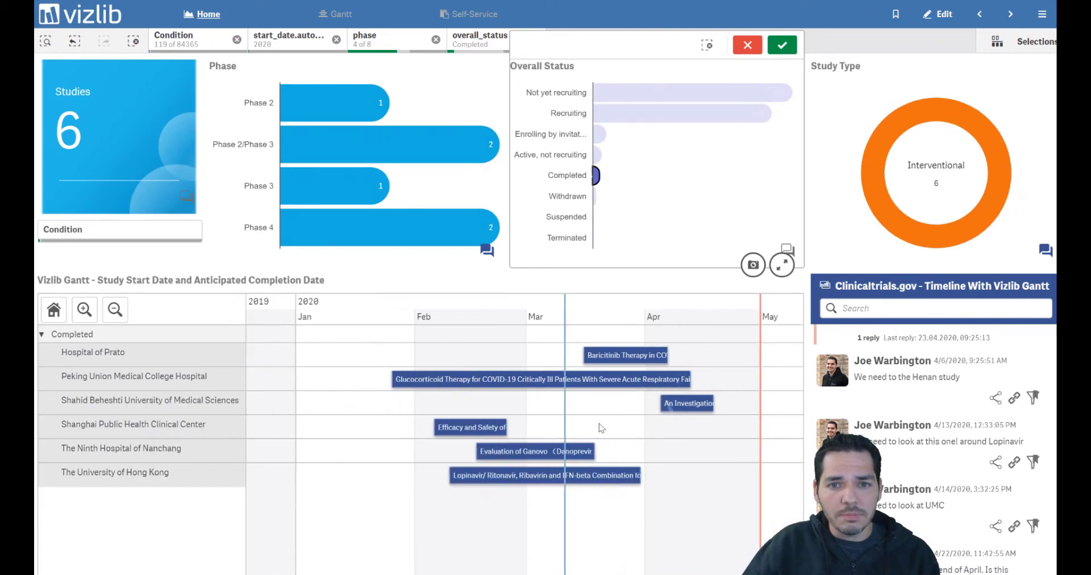
pyautogui.moveTo(618, 348)
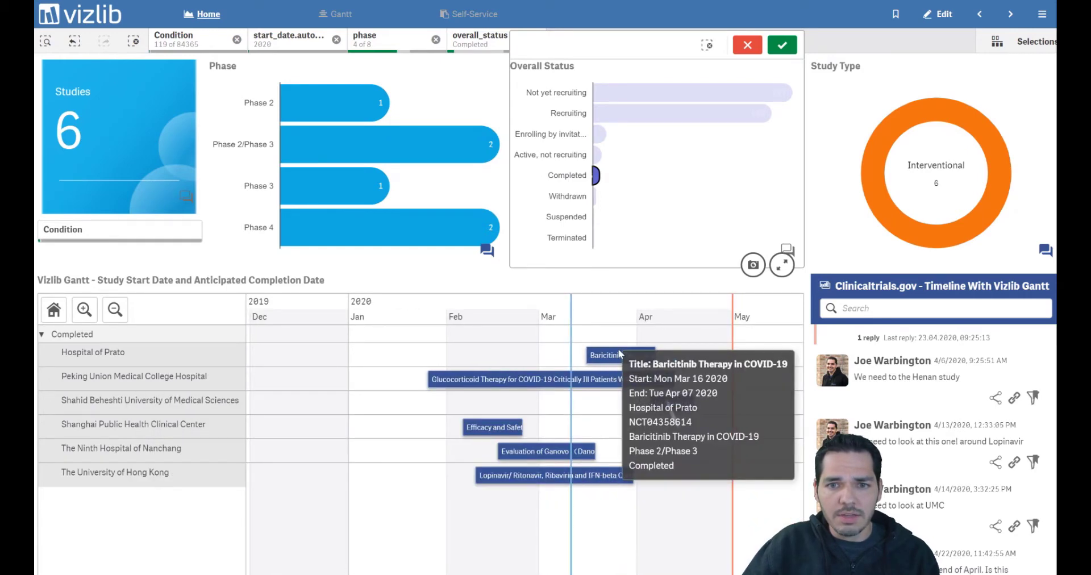
pyautogui.moveTo(733, 394); pyautogui.dragTo(546, 378)
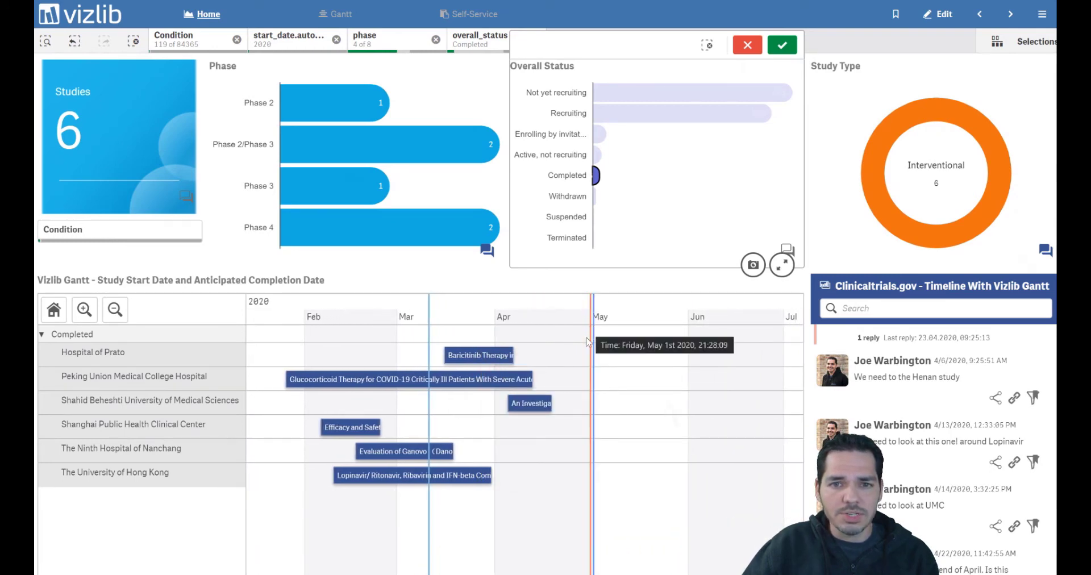
pyautogui.moveTo(505, 357)
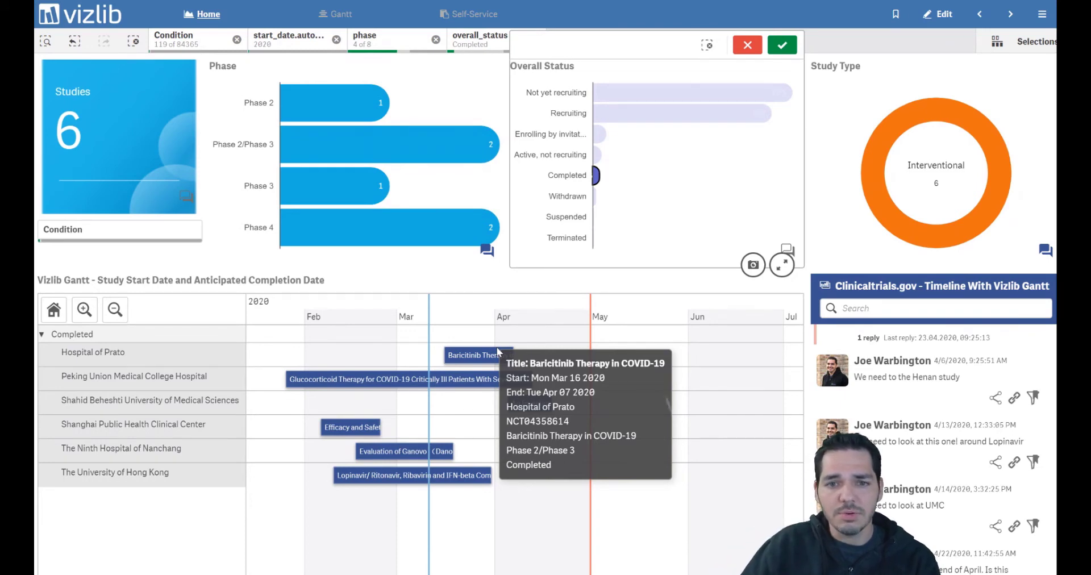
pyautogui.moveTo(479, 381)
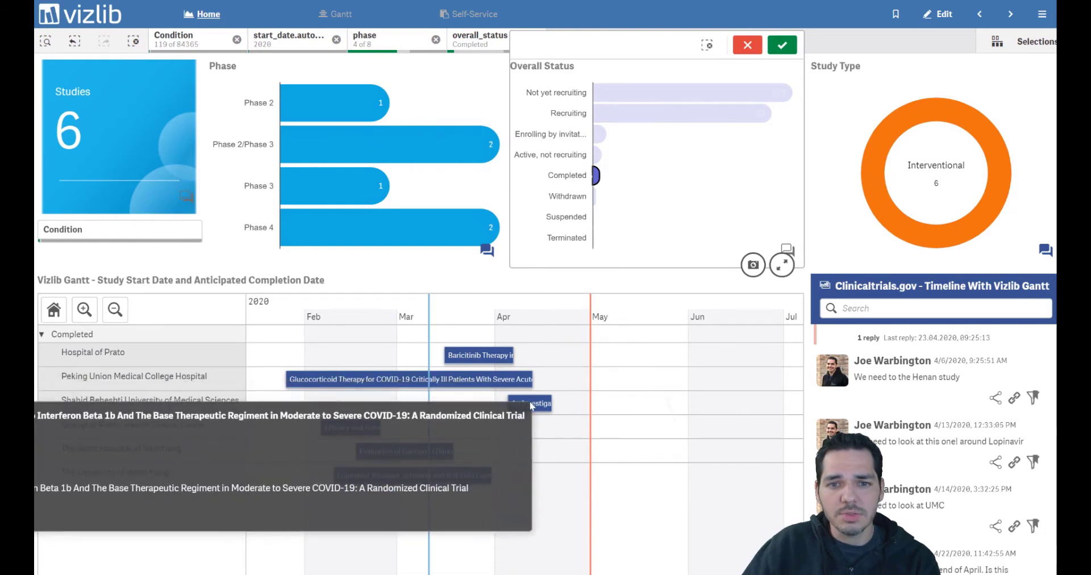
pyautogui.moveTo(448, 453)
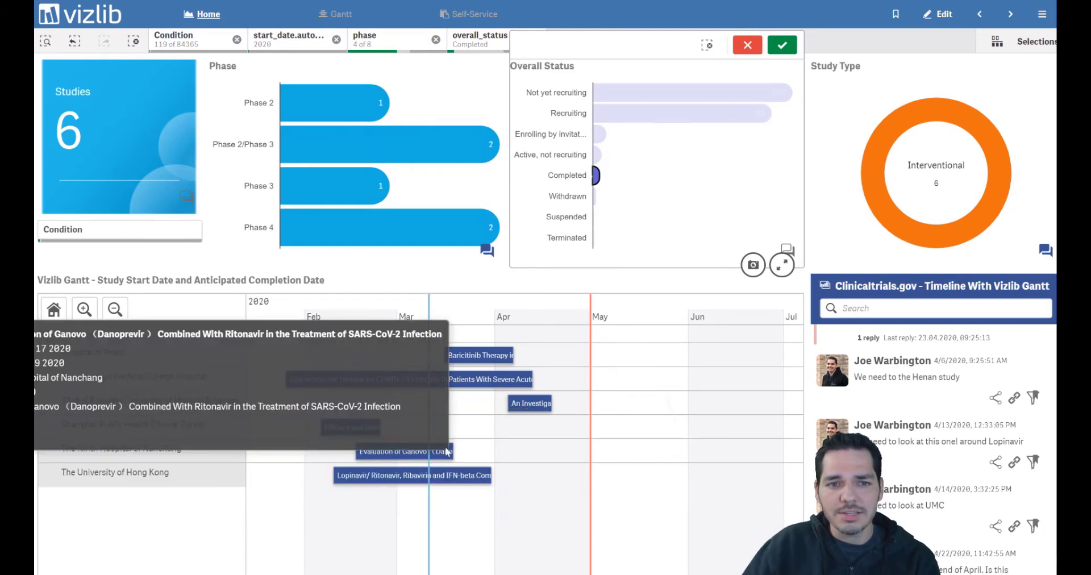
pyautogui.moveTo(472, 471)
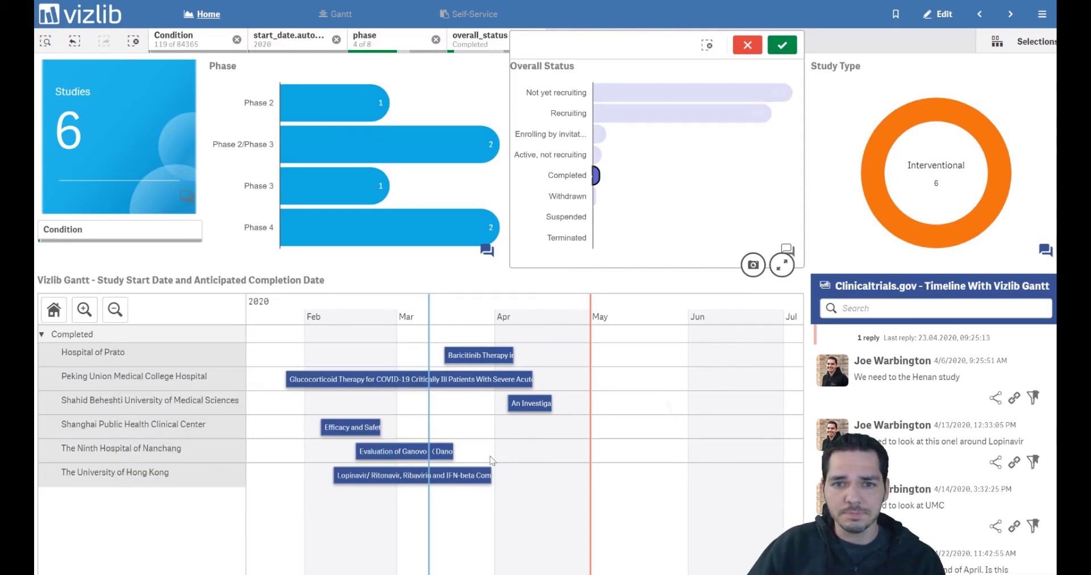
# Discard the Completed status selection and apply the filters saved with the comment about the Henan study
pyautogui.click(747, 44)
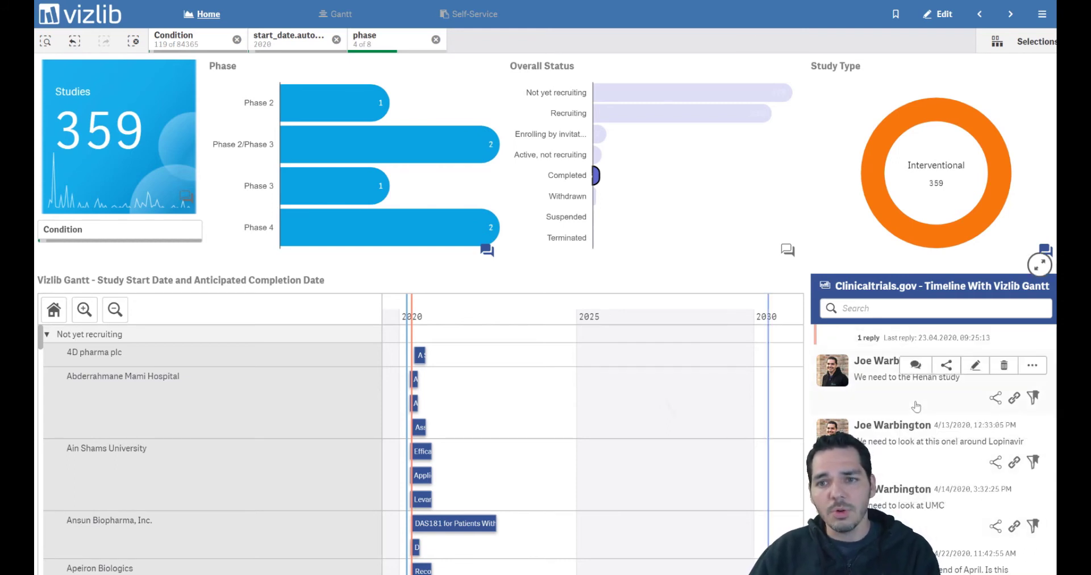
pyautogui.scroll(2, 926, 433)
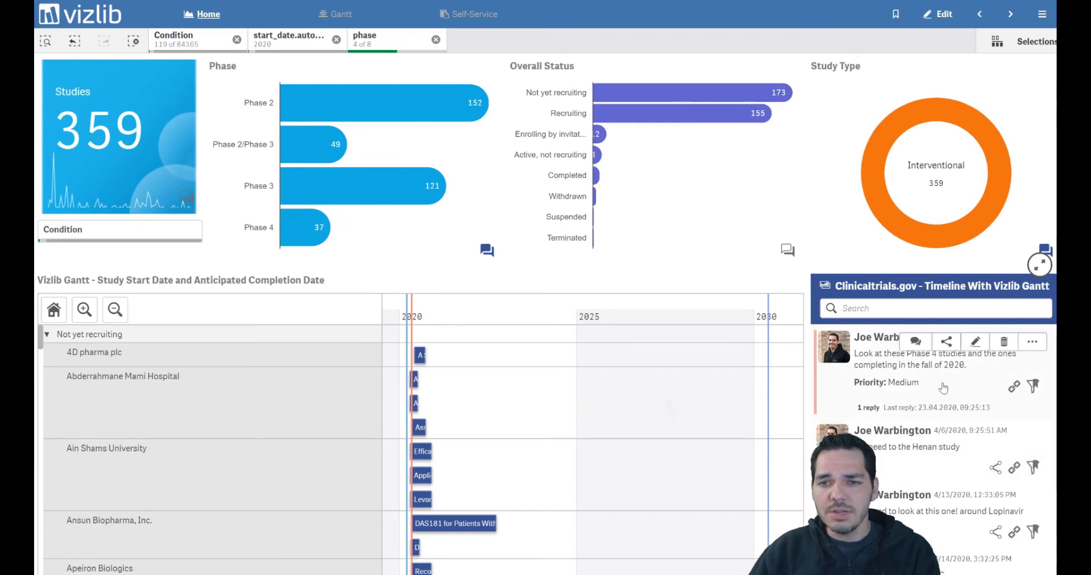
pyautogui.scroll(-2, 915, 455)
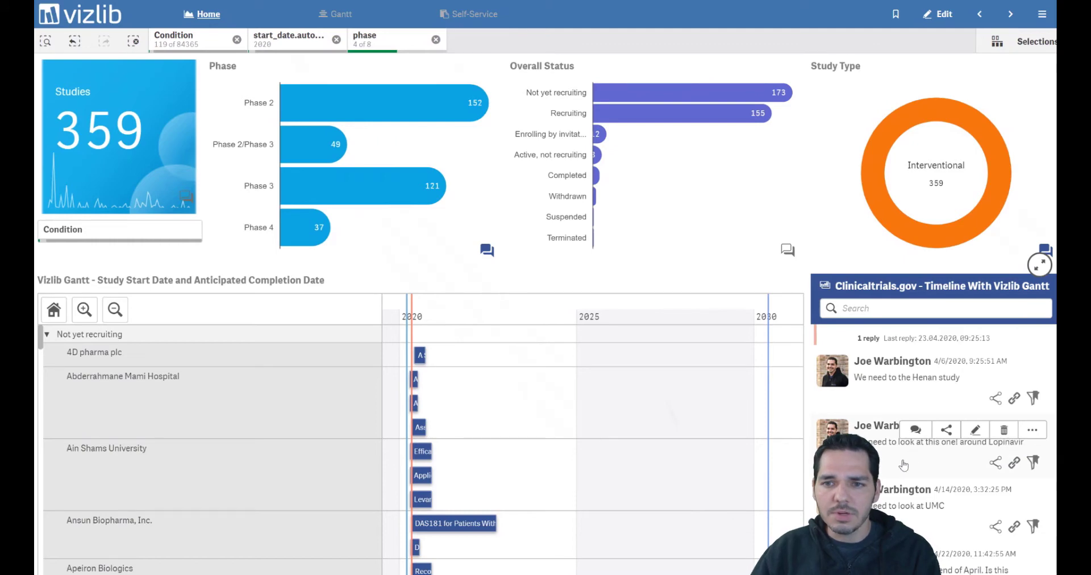
pyautogui.click(894, 396)
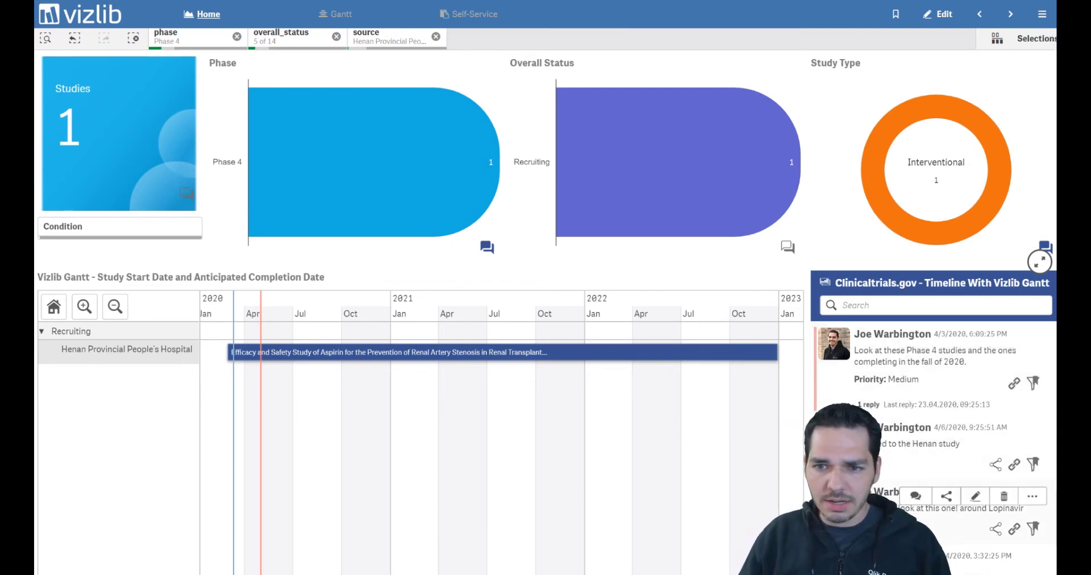
# Apply the filters saved with the Lopinavir, UMC and other study comments one after another to view each study's timeline
pyautogui.click(1033, 529)
pyautogui.scroll(-1, 1012, 517)
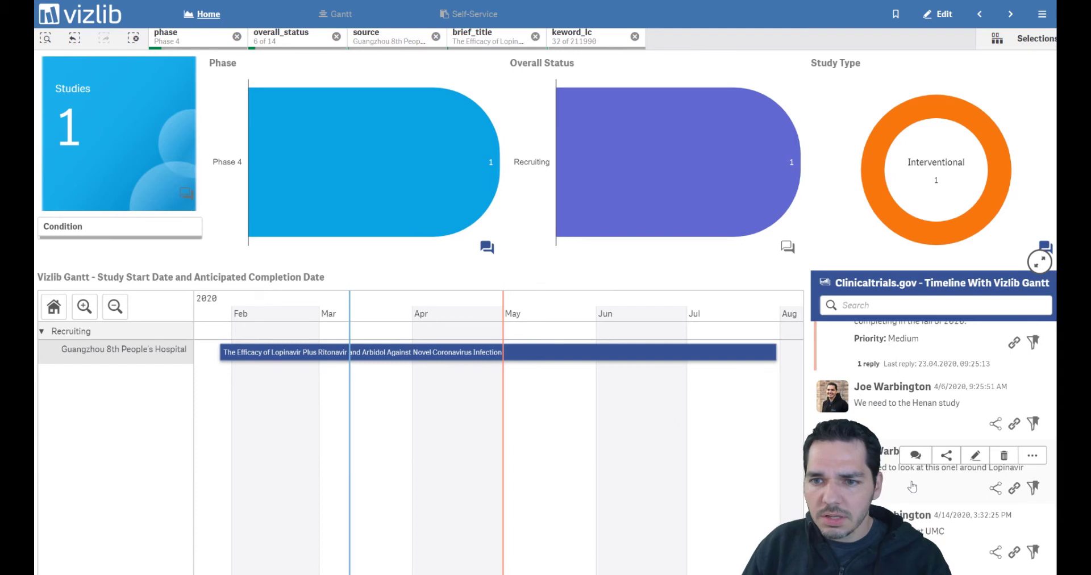
pyautogui.click(913, 519)
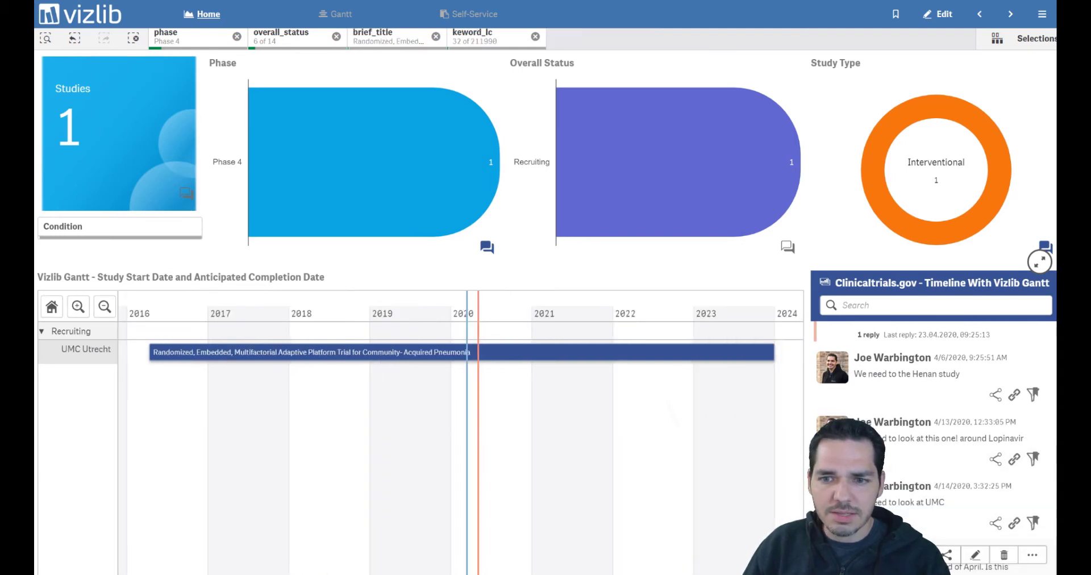
pyautogui.click(1033, 394)
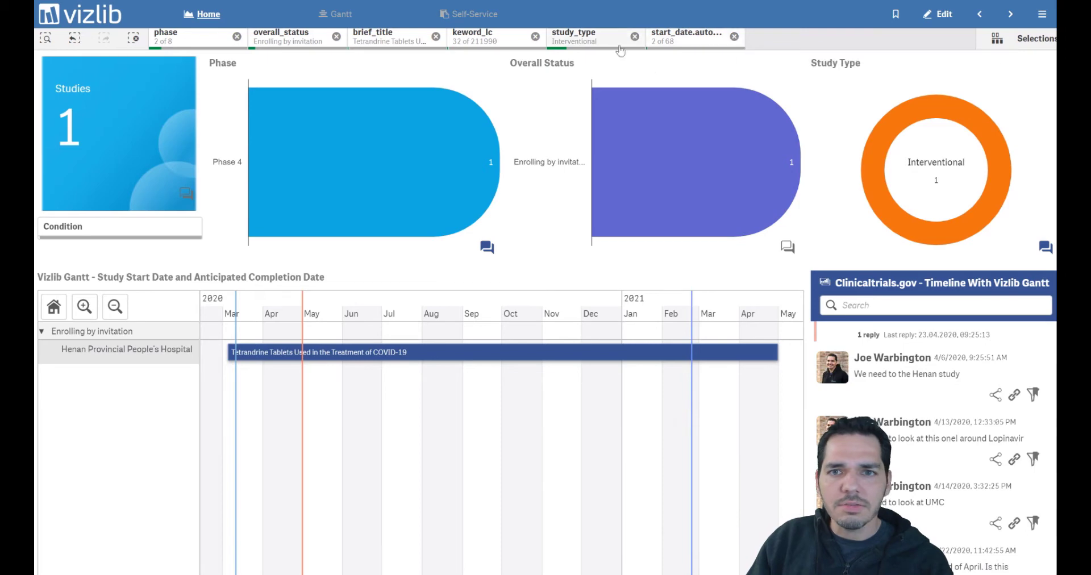
# Apply the filters saved with the comment on Phase 4 studies completing in fall 2020, and limit the overall status to Recruiting
pyautogui.scroll(2, 919, 377)
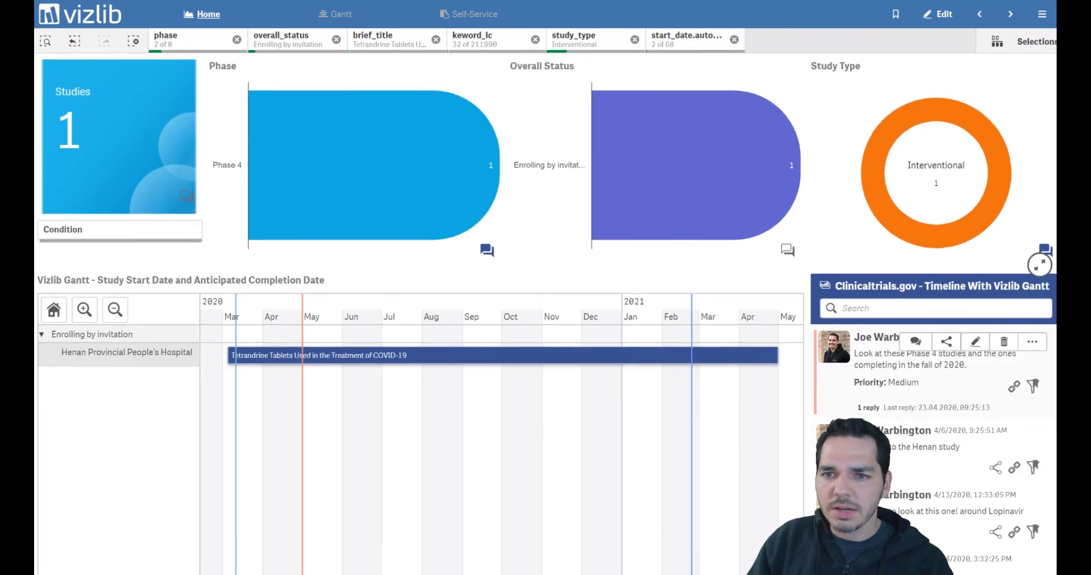
pyautogui.click(1034, 387)
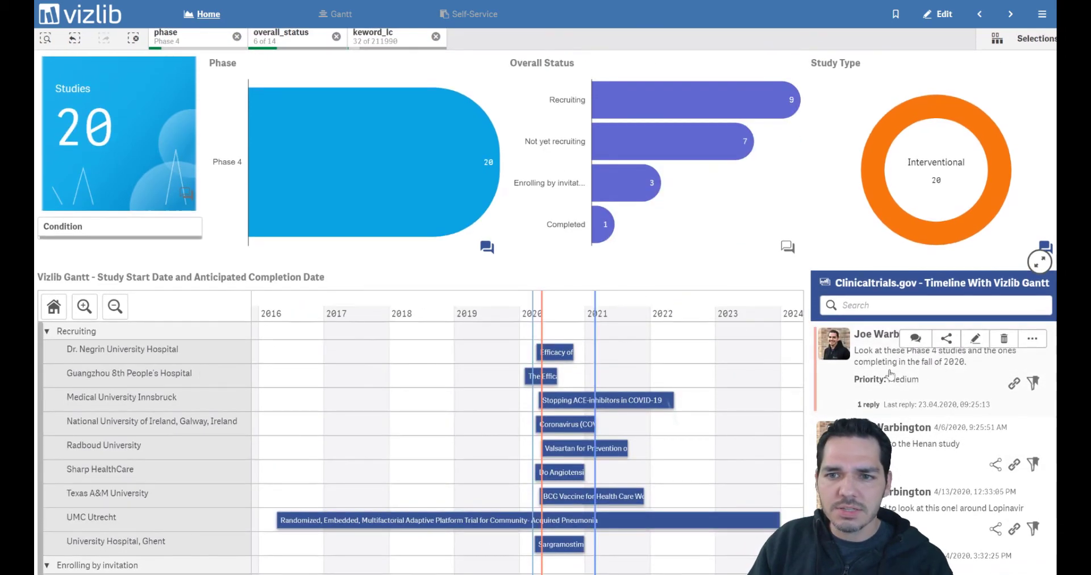
pyautogui.moveTo(573, 146)
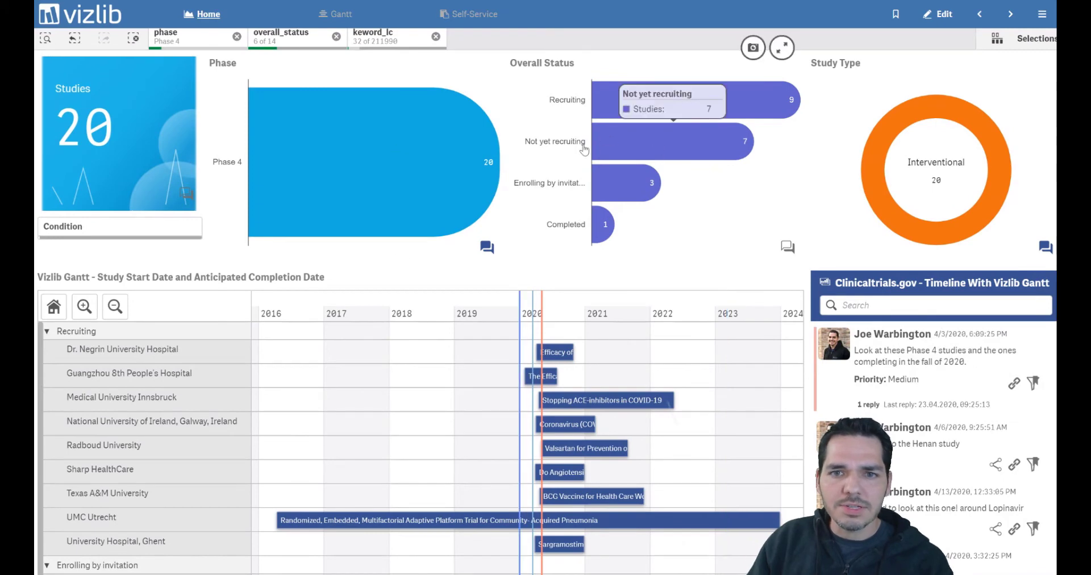
pyautogui.moveTo(574, 102)
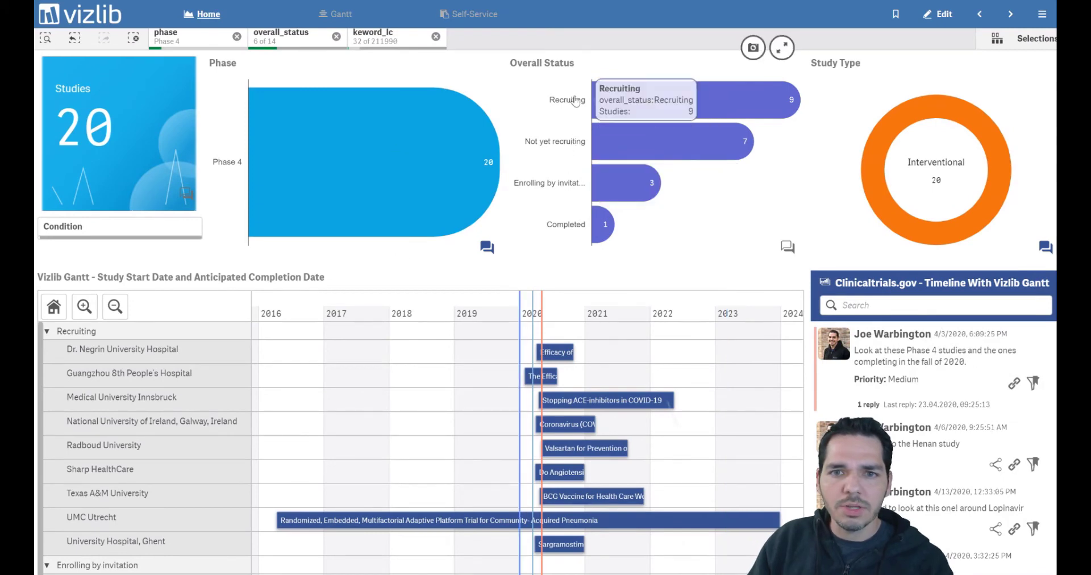
pyautogui.click(574, 102)
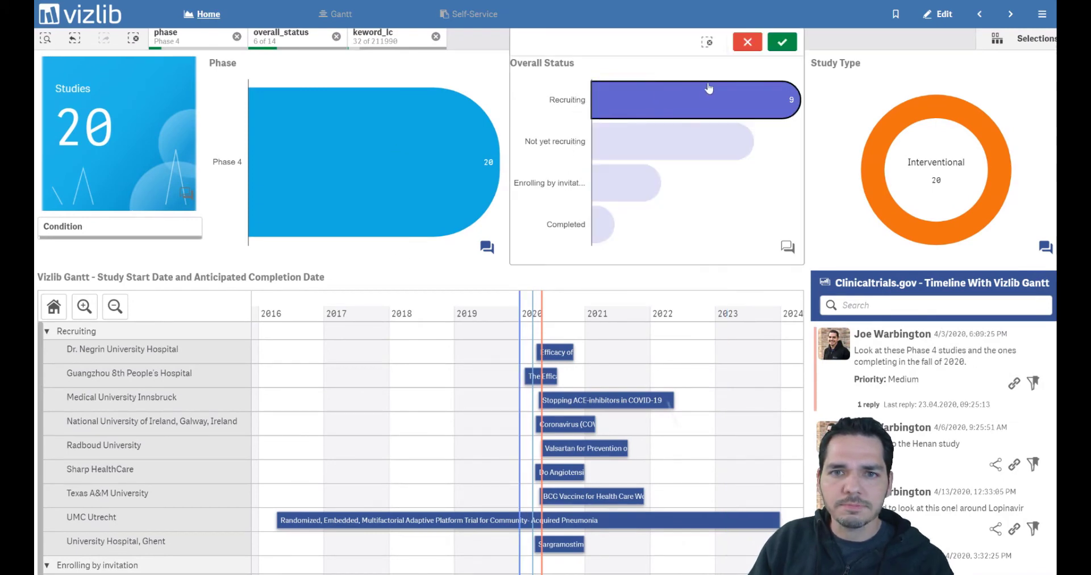
pyautogui.click(781, 49)
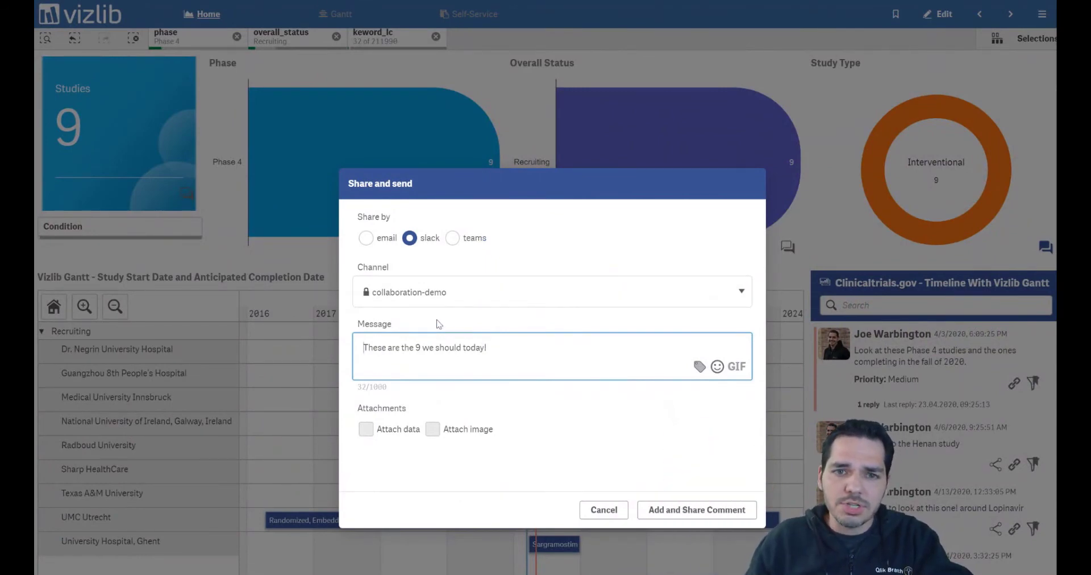
pyautogui.click(366, 238)
pyautogui.click(364, 291)
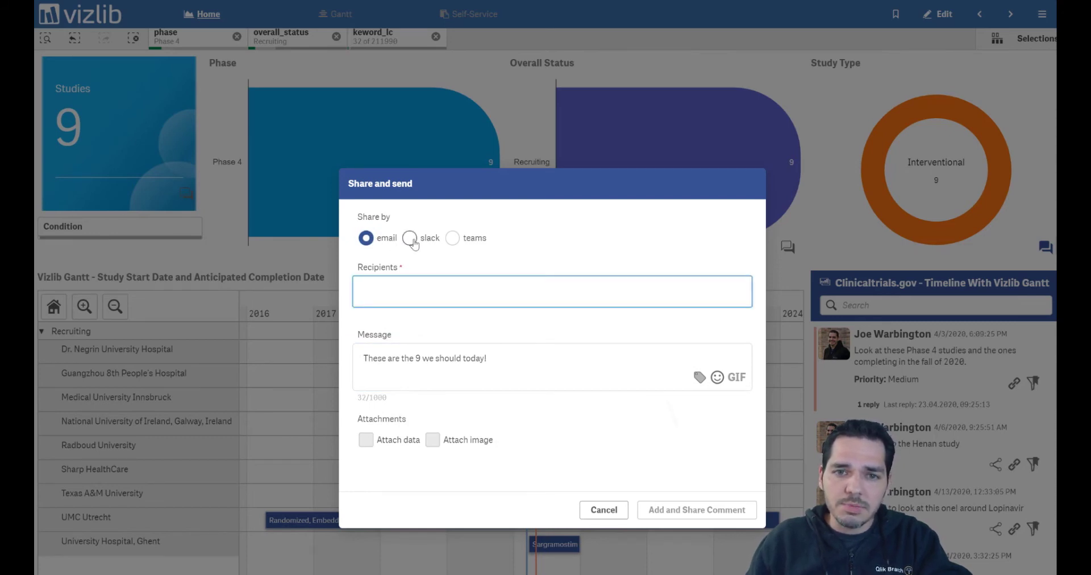
pyautogui.click(410, 238)
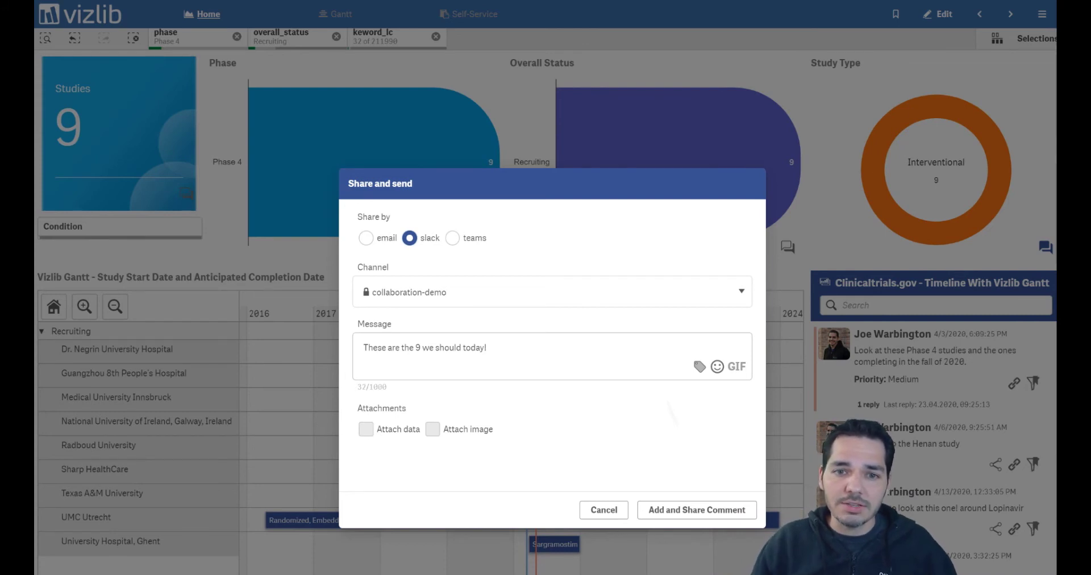
# Correct the message to "These are the 9 we should look at today!" and share the comment to the collaboration-demo Slack channel
pyautogui.click(465, 347)
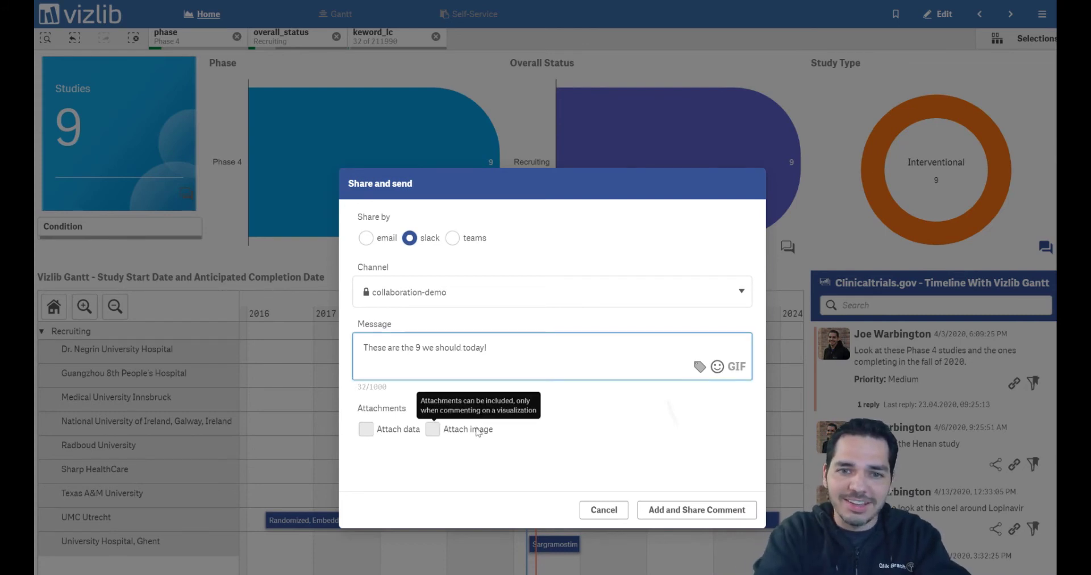
pyautogui.write('look at')
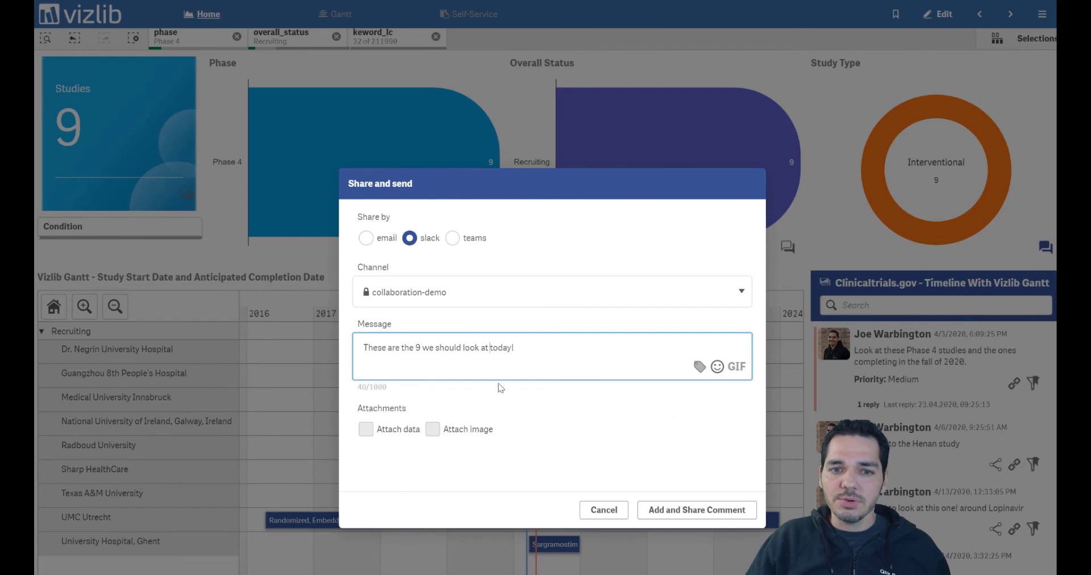
pyautogui.moveTo(457, 431)
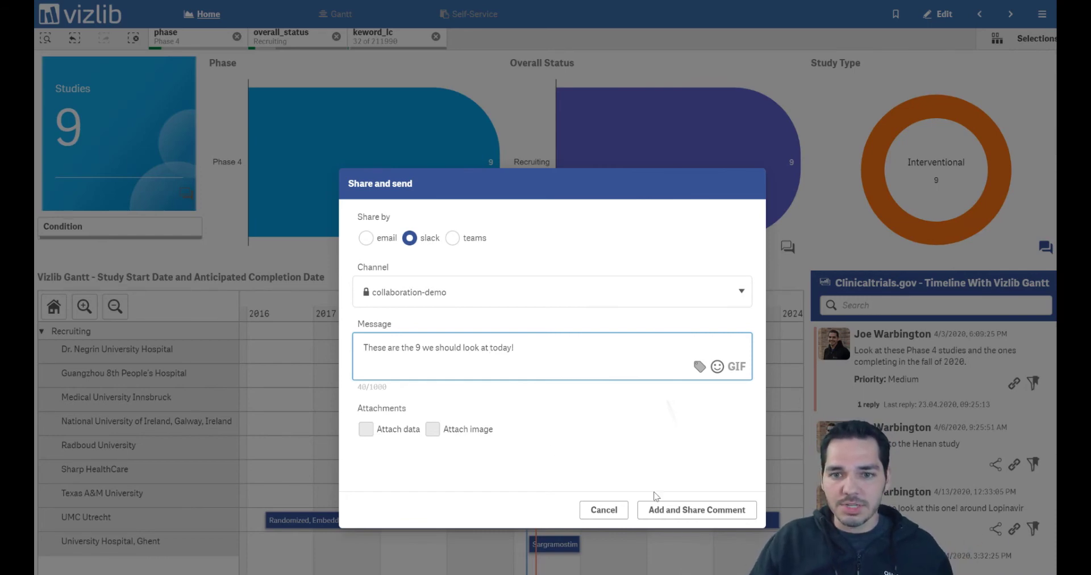
pyautogui.click(676, 509)
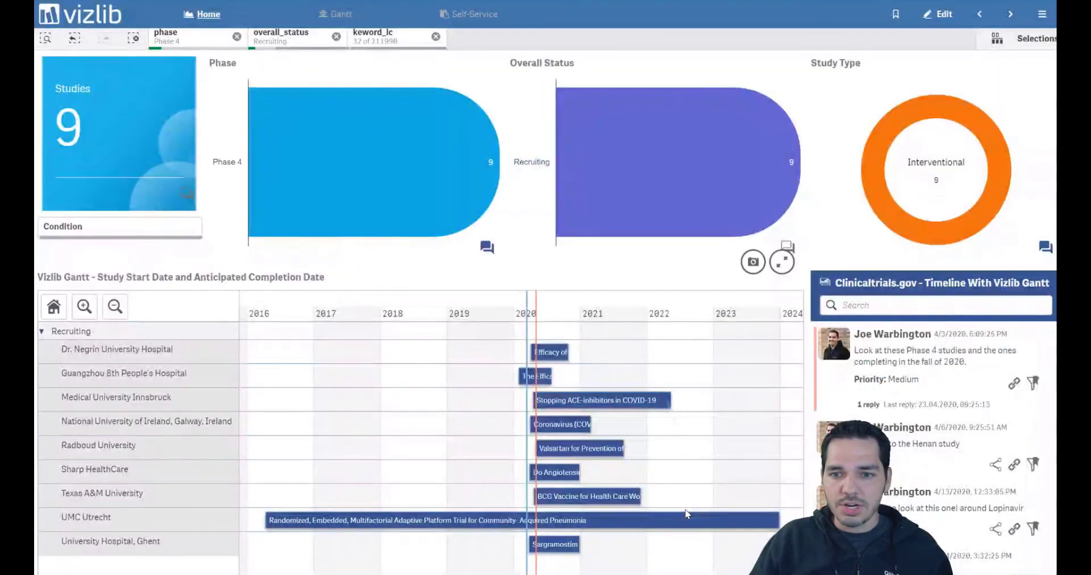
# Open the Self-Service sheet and clear all fields from the existing custom report
pyautogui.scroll(-3, 901, 514)
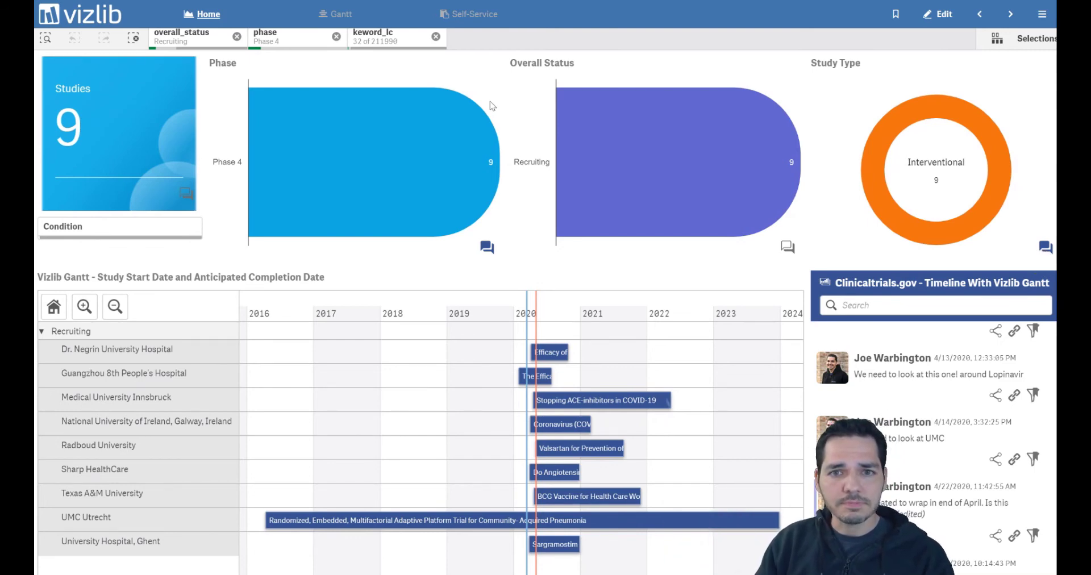
pyautogui.click(463, 17)
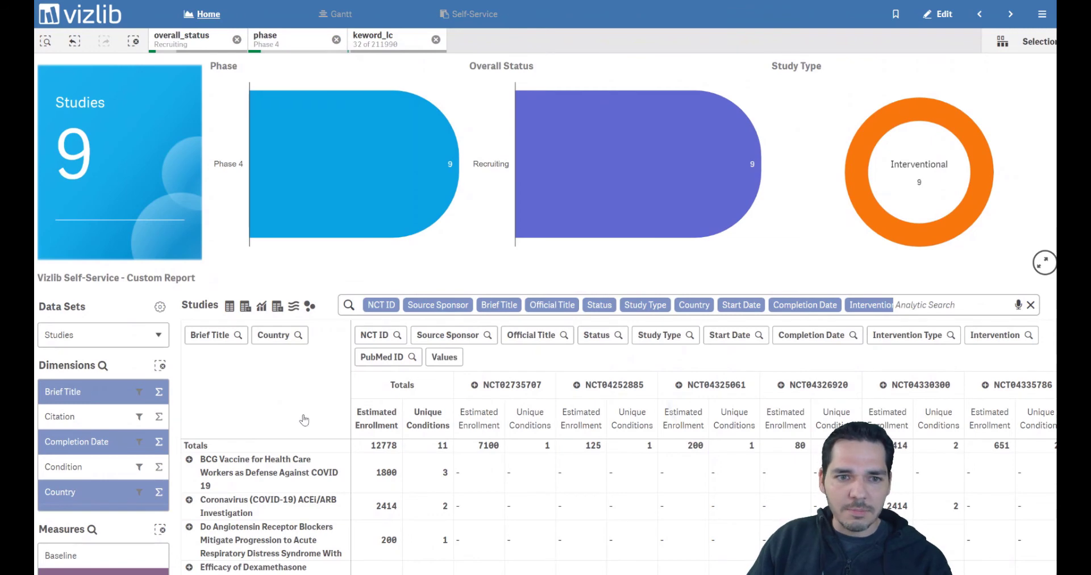
pyautogui.click(1030, 305)
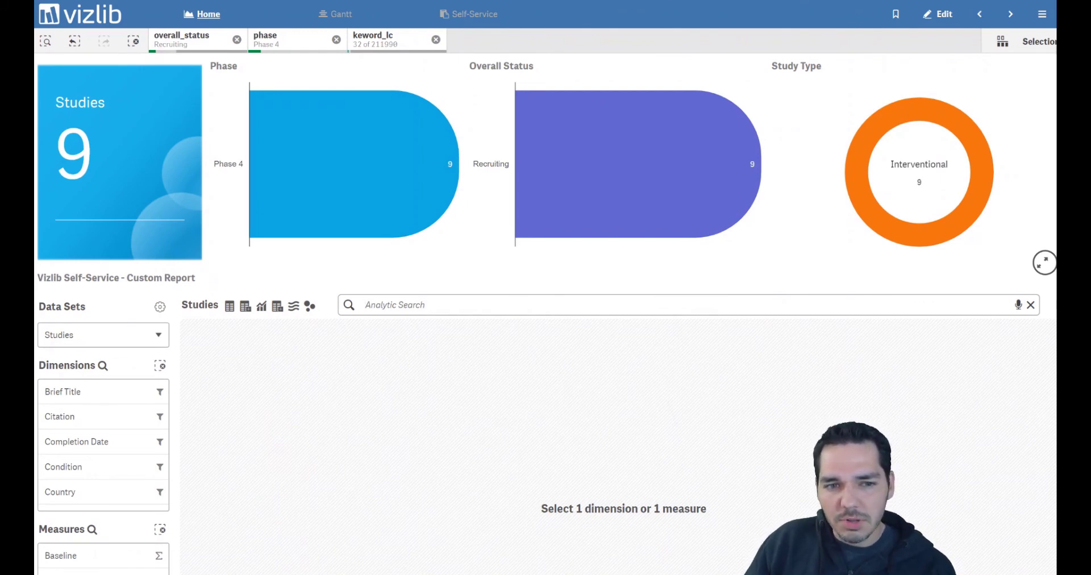
# Allow microphone access and use voice search to build a report with "show me Studies by Country and Condition"
pyautogui.click(1018, 306)
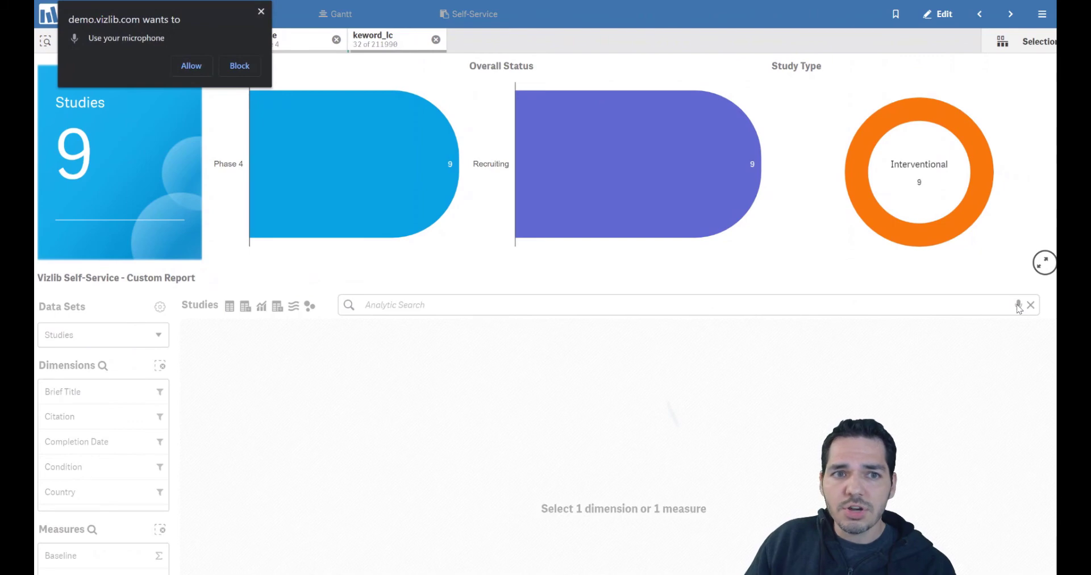
pyautogui.click(176, 66)
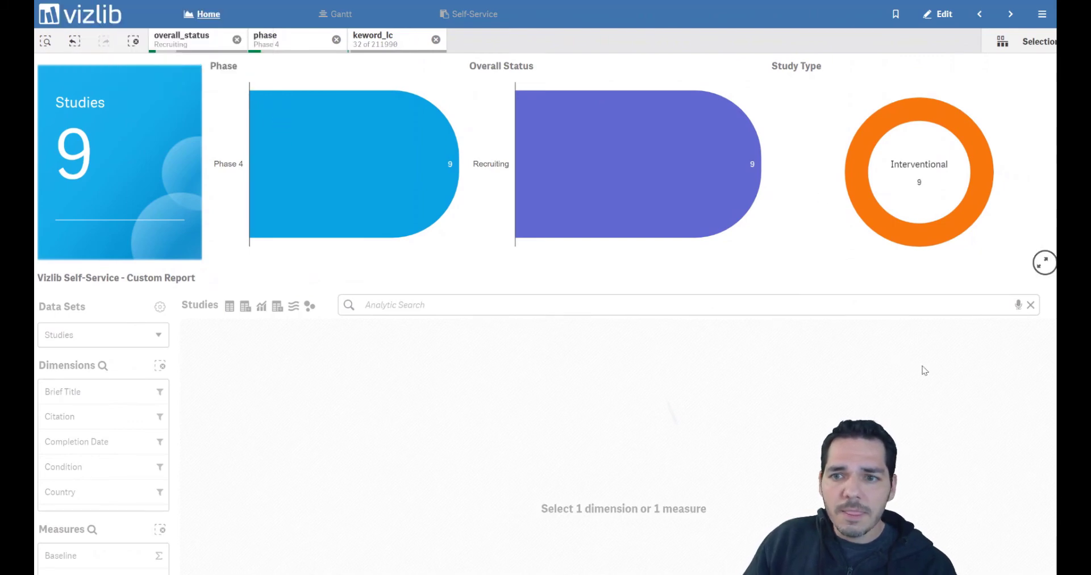
pyautogui.click(1020, 307)
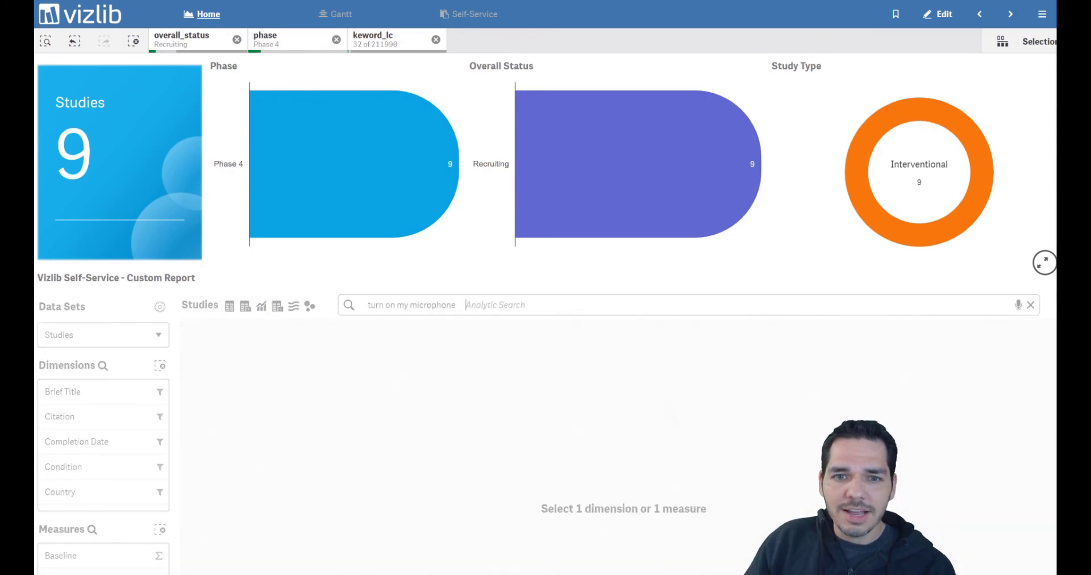
pyautogui.click(1030, 307)
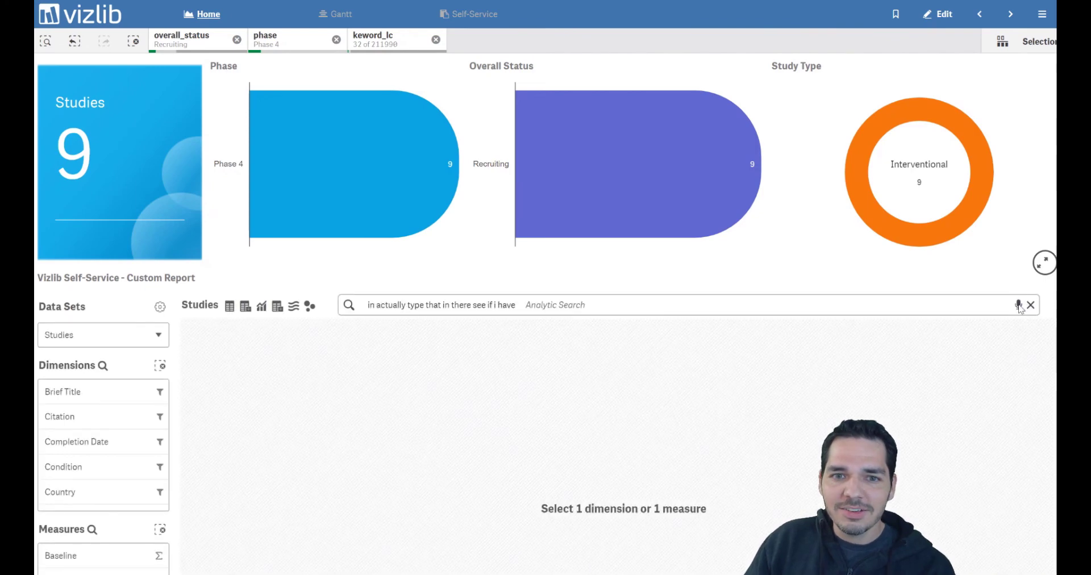
pyautogui.click(1023, 309)
pyautogui.click(1019, 307)
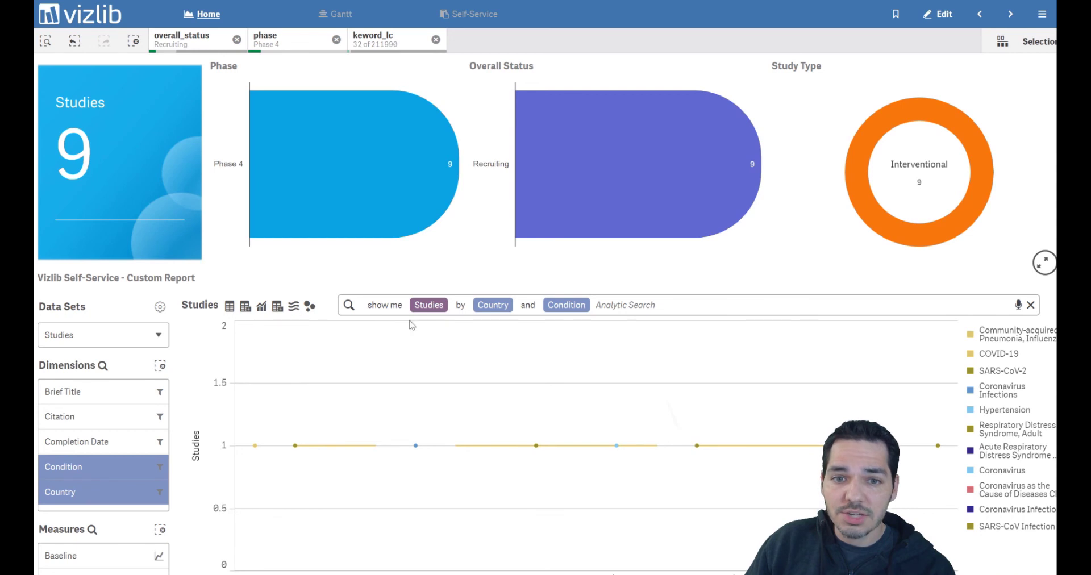
# Display the custom report as a table and add the Brief Title dimension to it
pyautogui.click(229, 307)
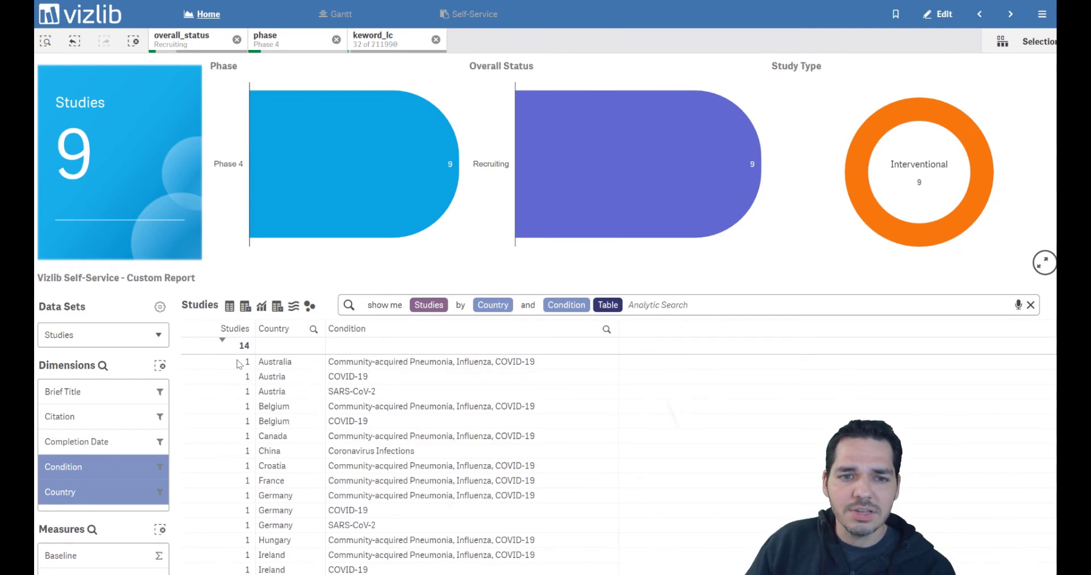
pyautogui.scroll(-3, 235, 417)
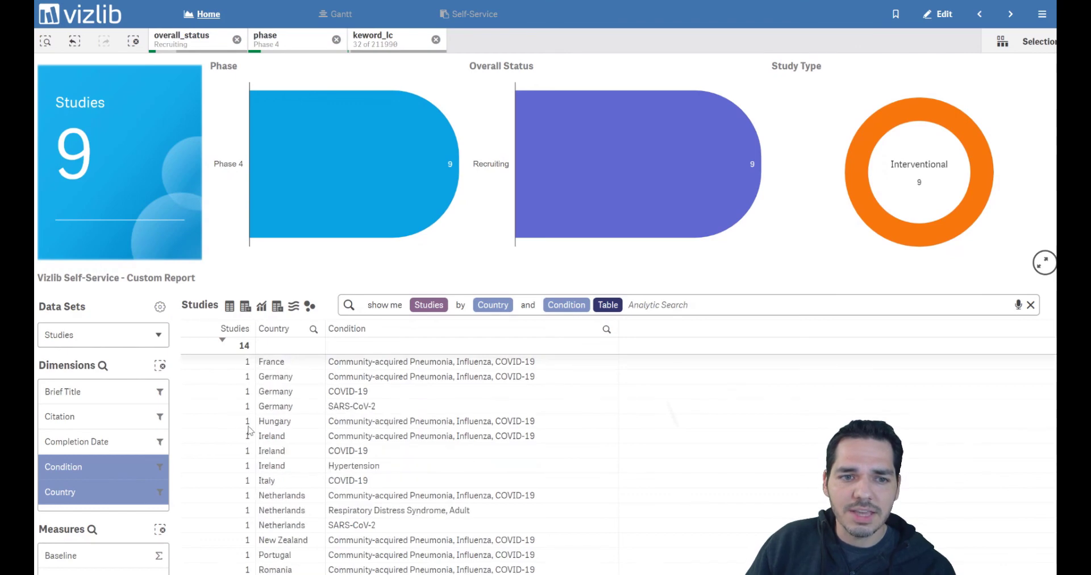
pyautogui.click(78, 395)
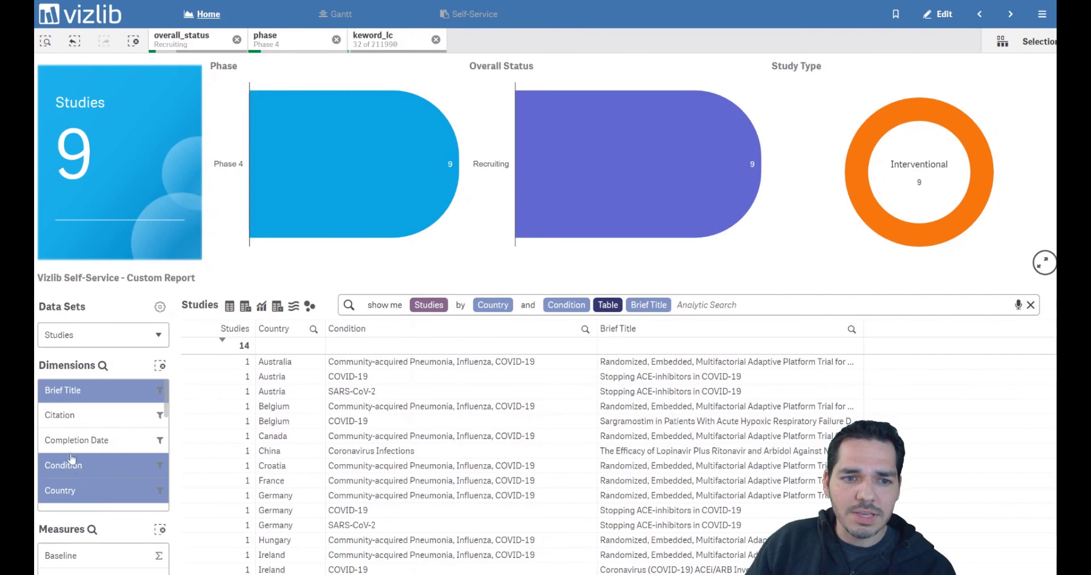
# Add the NCT ID dimension to the report table and move it ahead of Studies as the first column
pyautogui.scroll(-5, 74, 463)
pyautogui.scroll(3, 71, 478)
pyautogui.scroll(1, 71, 477)
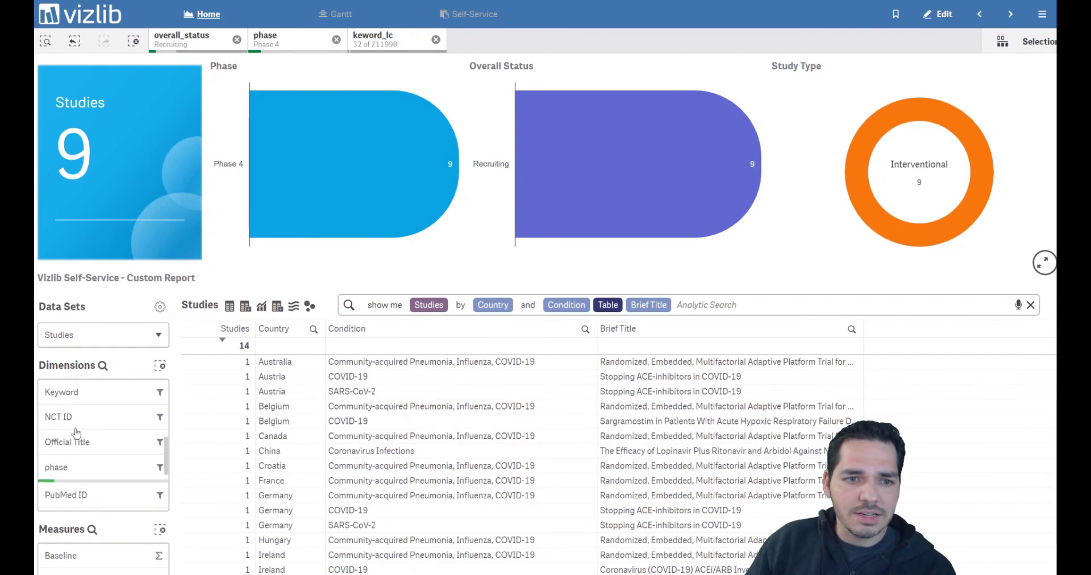
pyautogui.click(74, 419)
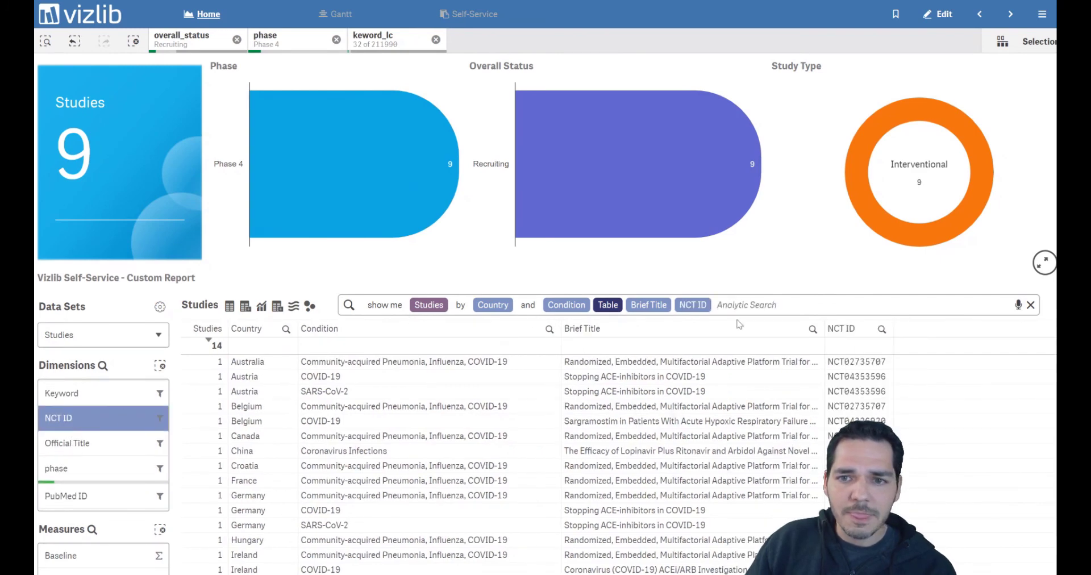
pyautogui.moveTo(689, 310)
pyautogui.moveTo(689, 310); pyautogui.dragTo(425, 306)
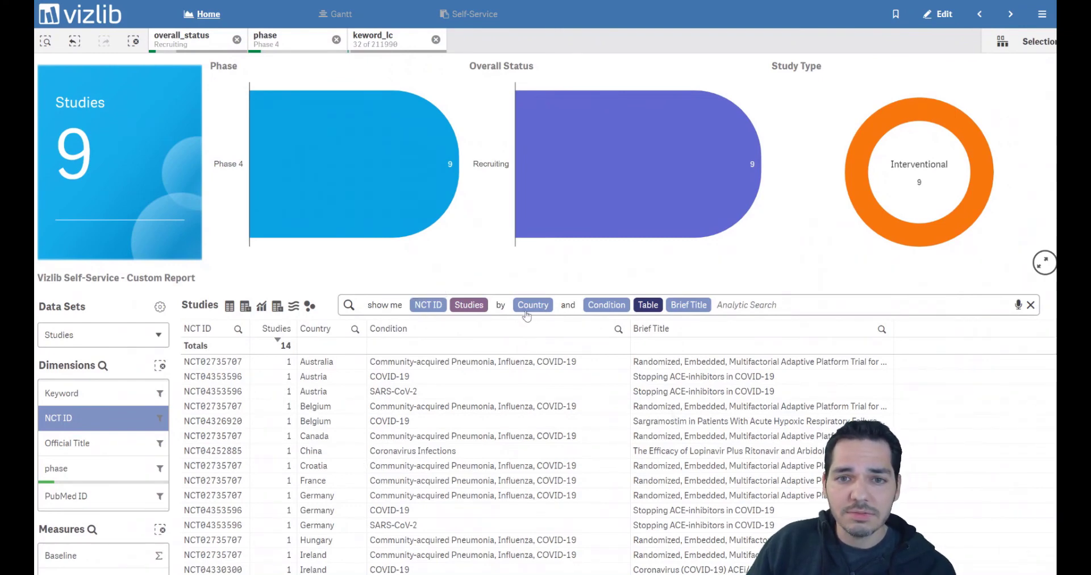
# Filter the report's Country field to United States, finding it in the list with "uni", and apply the selection
pyautogui.moveTo(528, 307)
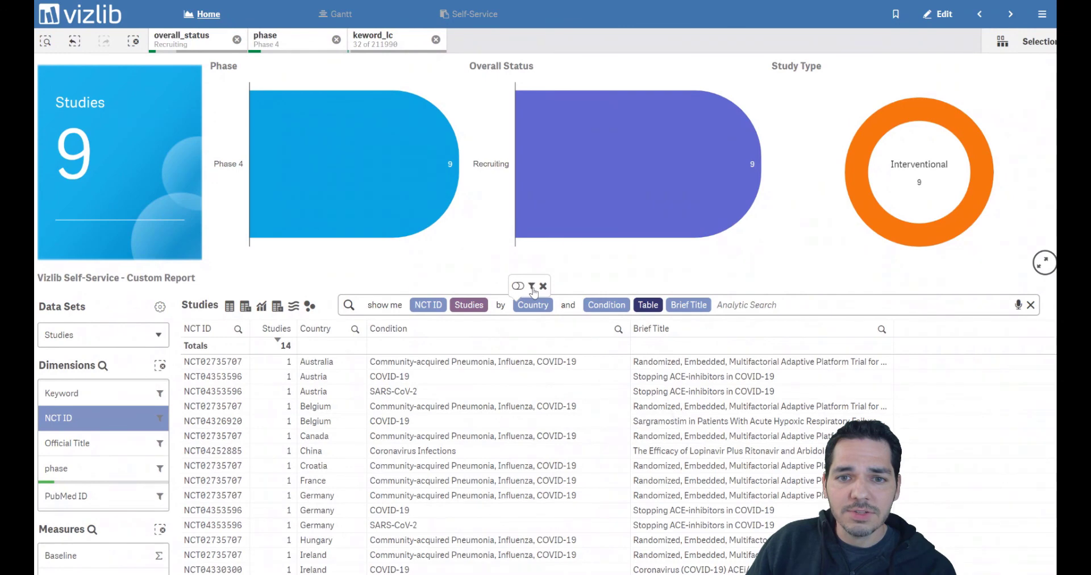
pyautogui.click(533, 288)
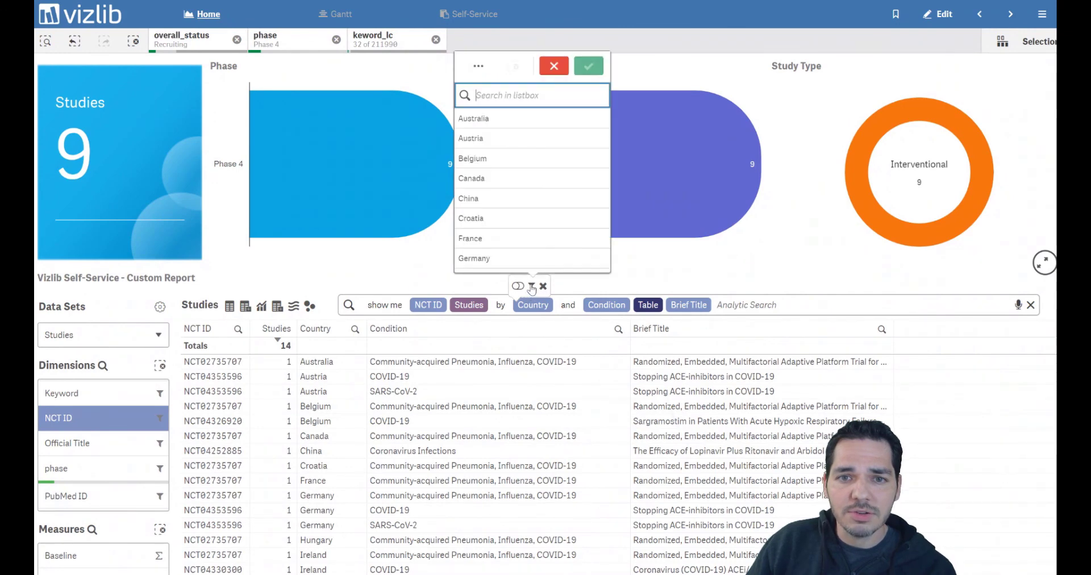
pyautogui.scroll(6, 502, 194)
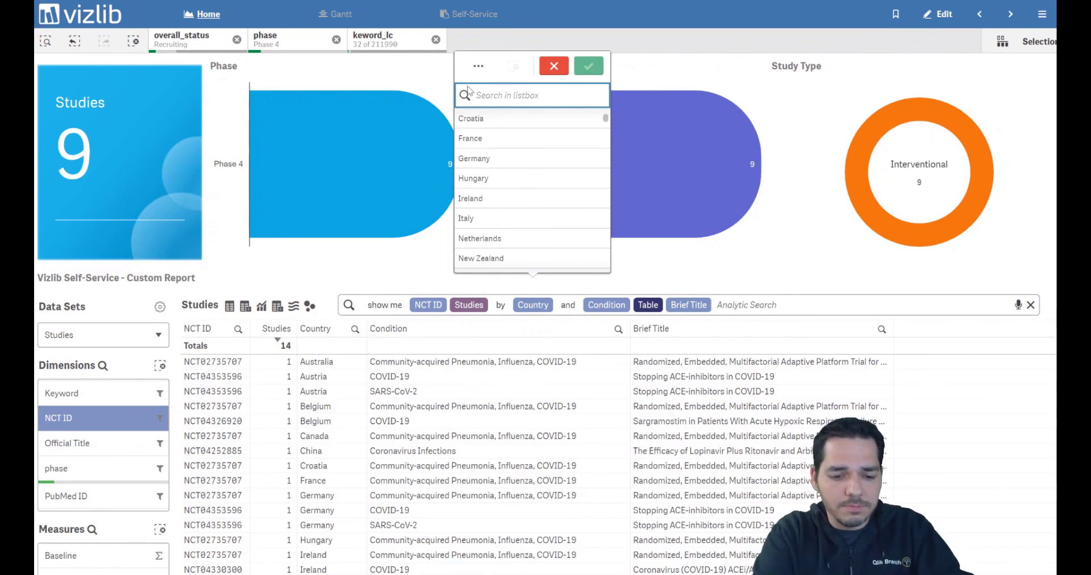
pyautogui.write('uni')
pyautogui.click(498, 139)
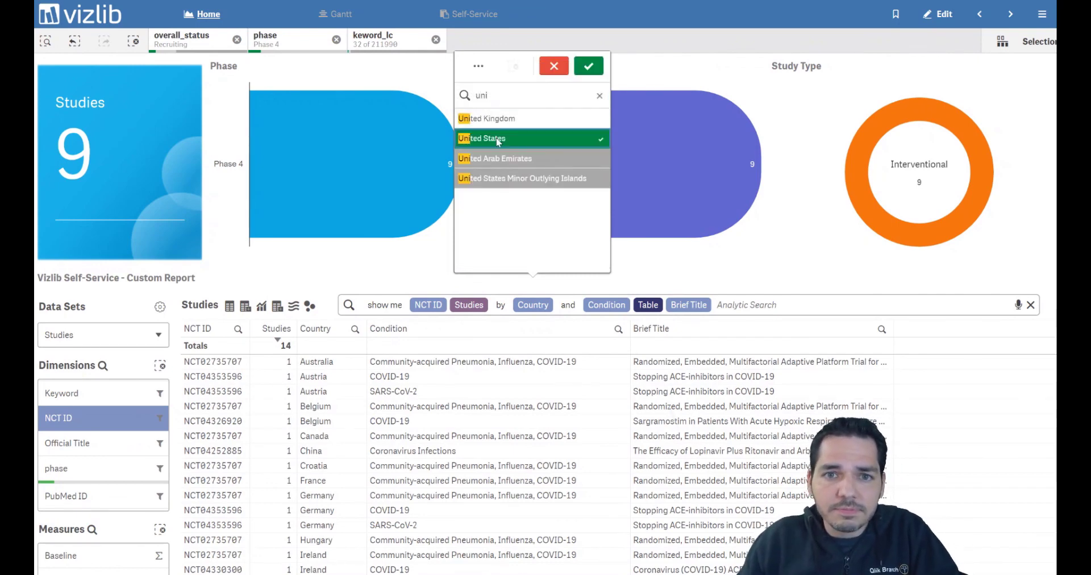
pyautogui.click(588, 67)
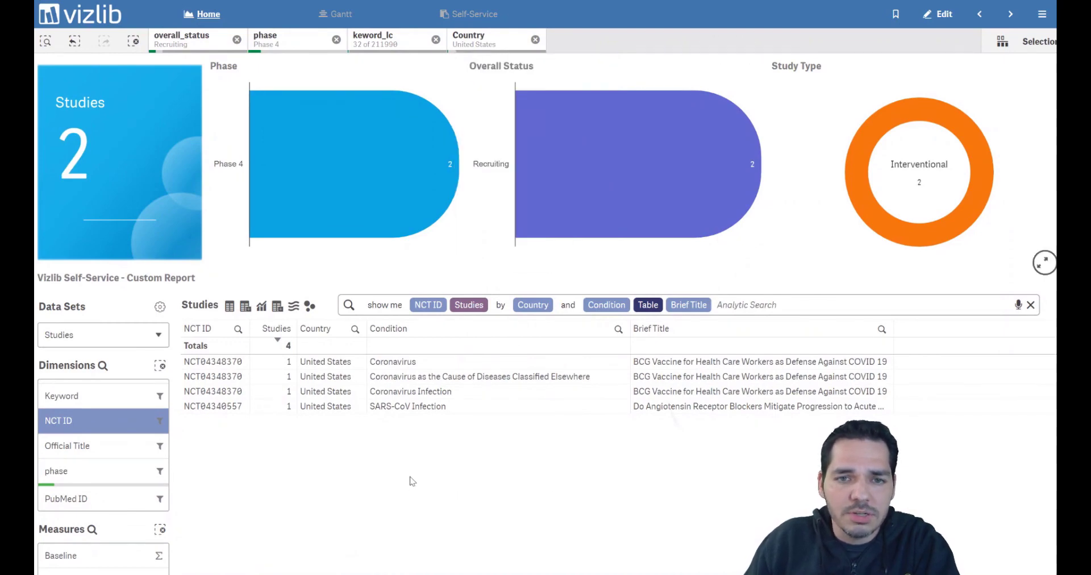
# Load the Publication Report preset into the custom report and narrow the Brief Title column to fit its text
pyautogui.click(155, 340)
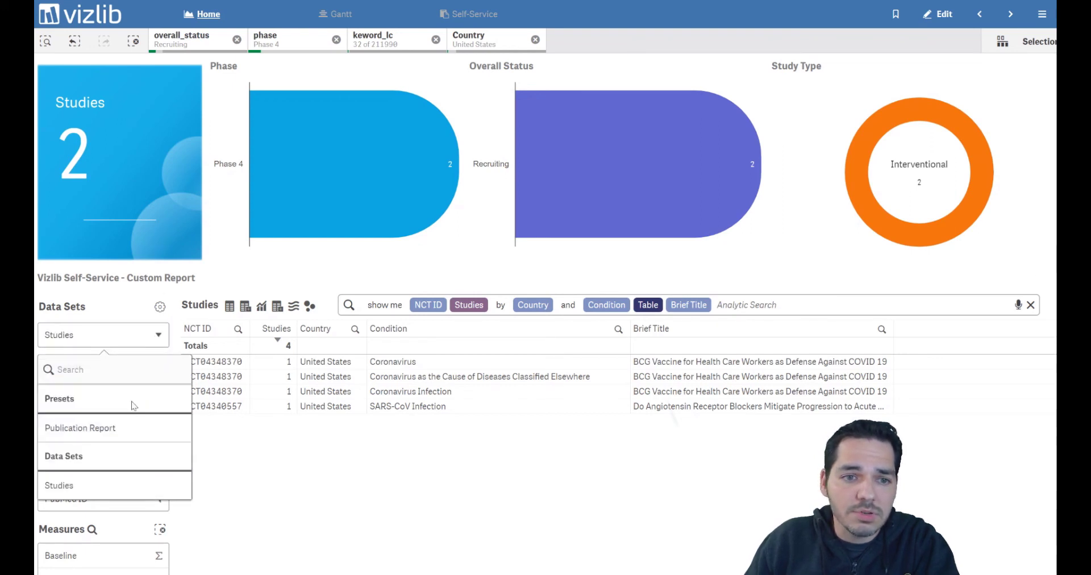
pyautogui.click(75, 433)
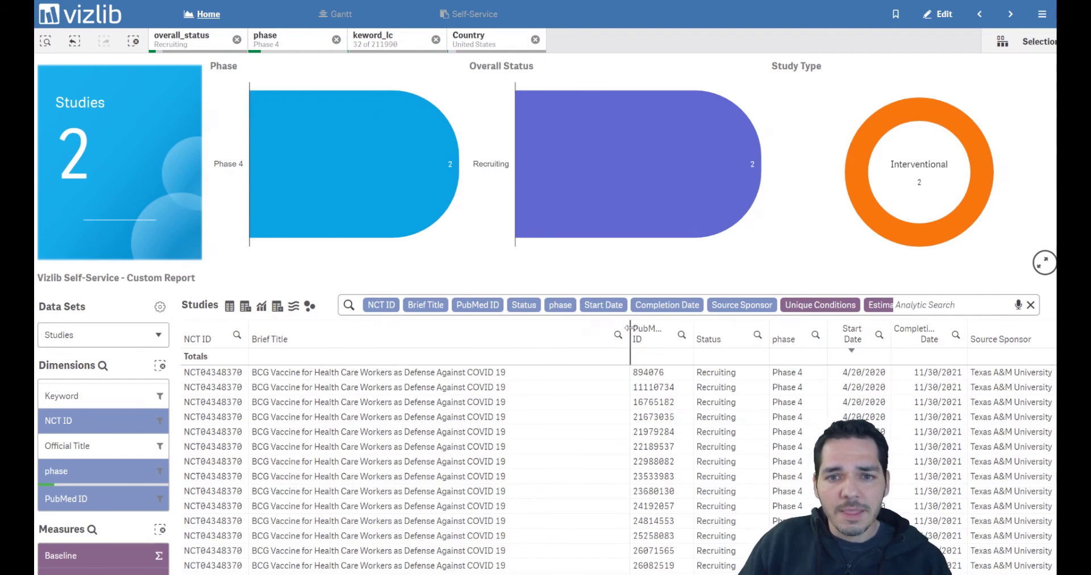
pyautogui.moveTo(629, 328); pyautogui.dragTo(568, 369)
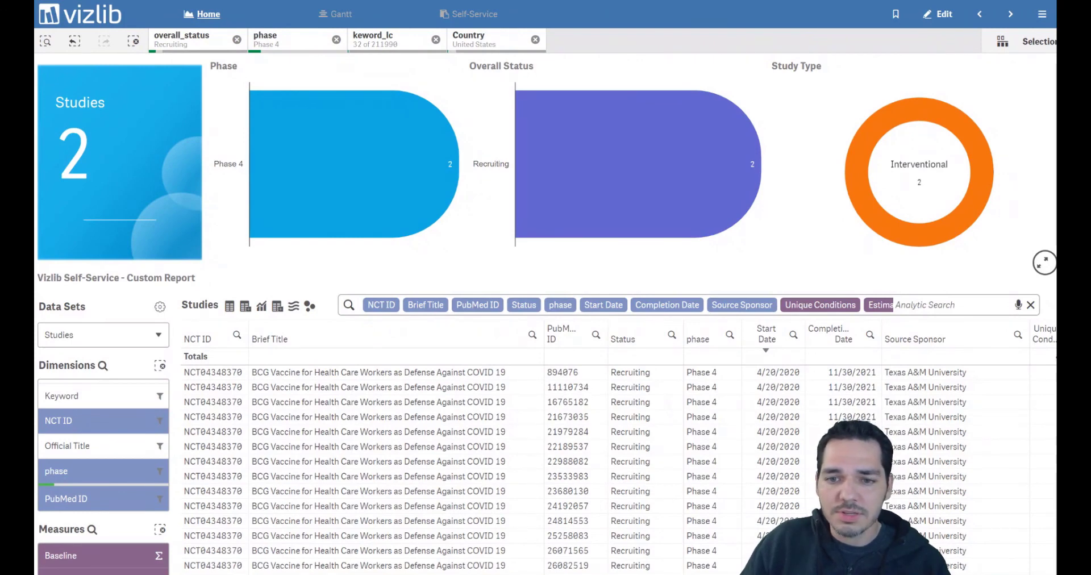
pyautogui.hscroll(6, 617, 468)
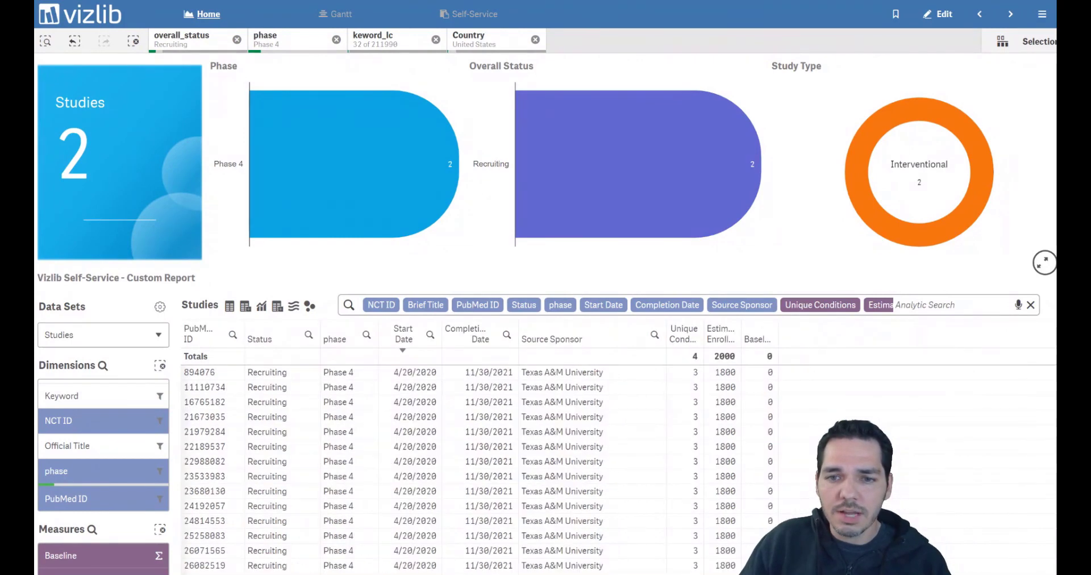
pyautogui.hscroll(-6, 617, 468)
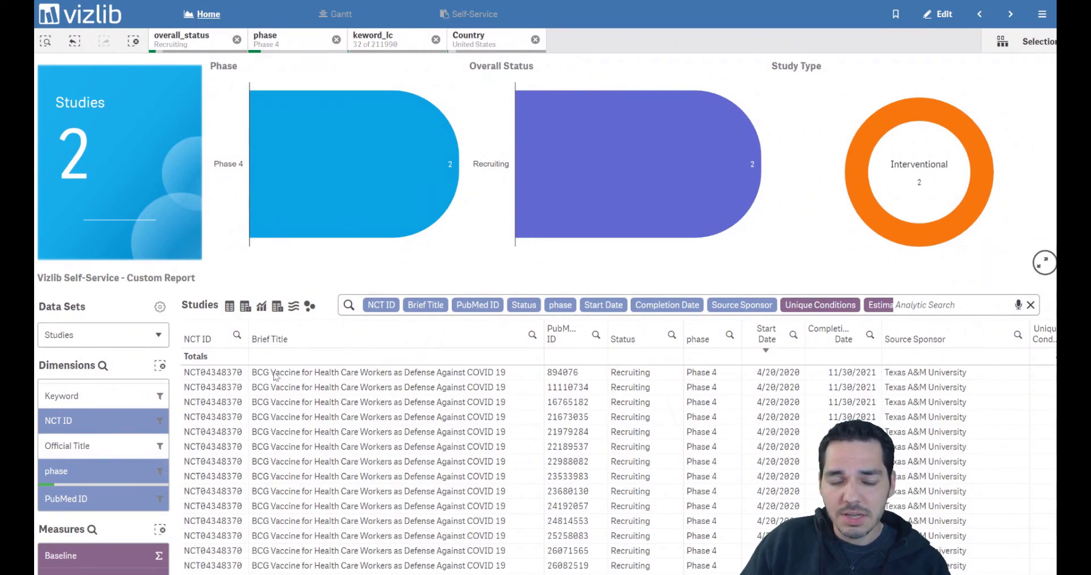
# Remove the Unique Conditions and Estimated Enrollment measures from the publication report, keeping Baseline
pyautogui.scroll(-3, 82, 445)
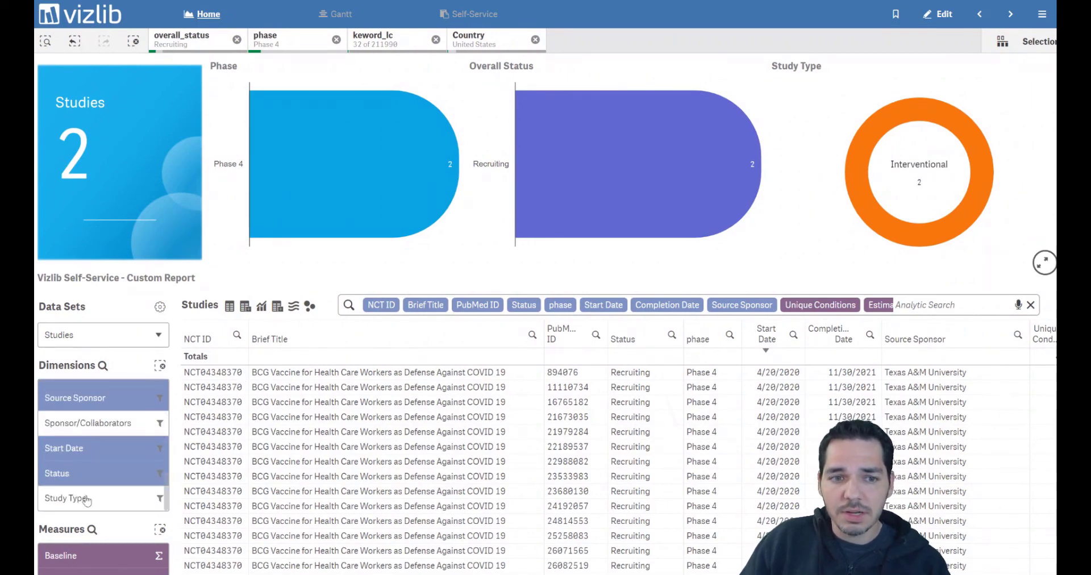
pyautogui.scroll(5, 82, 492)
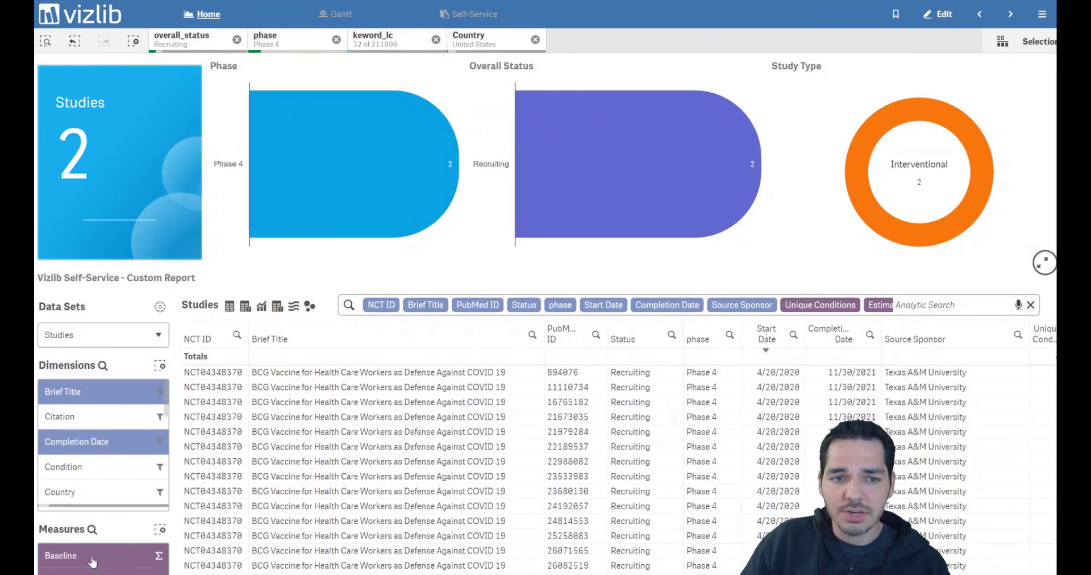
pyautogui.click(86, 574)
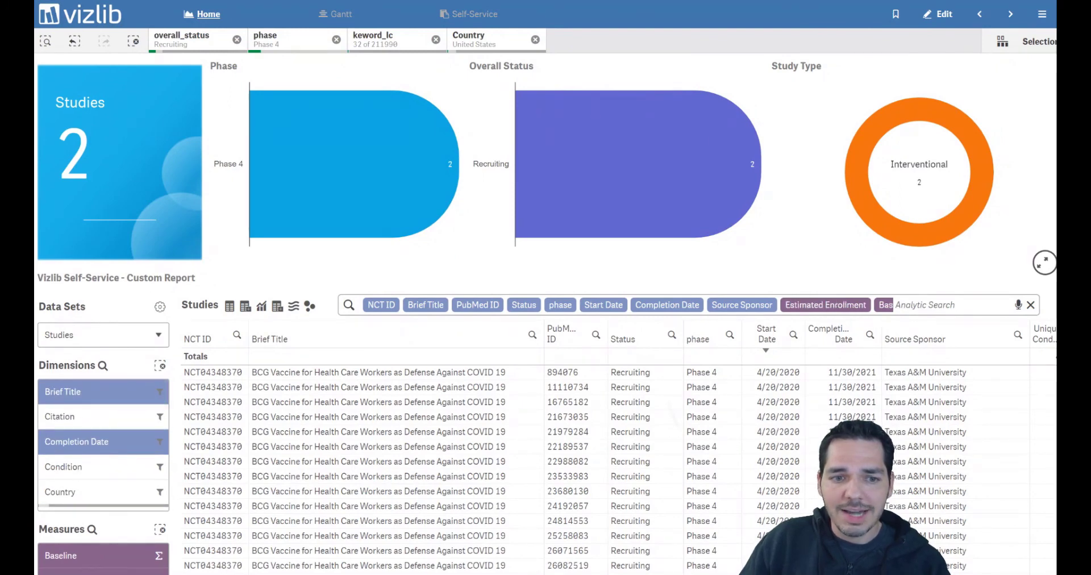
pyautogui.click(108, 573)
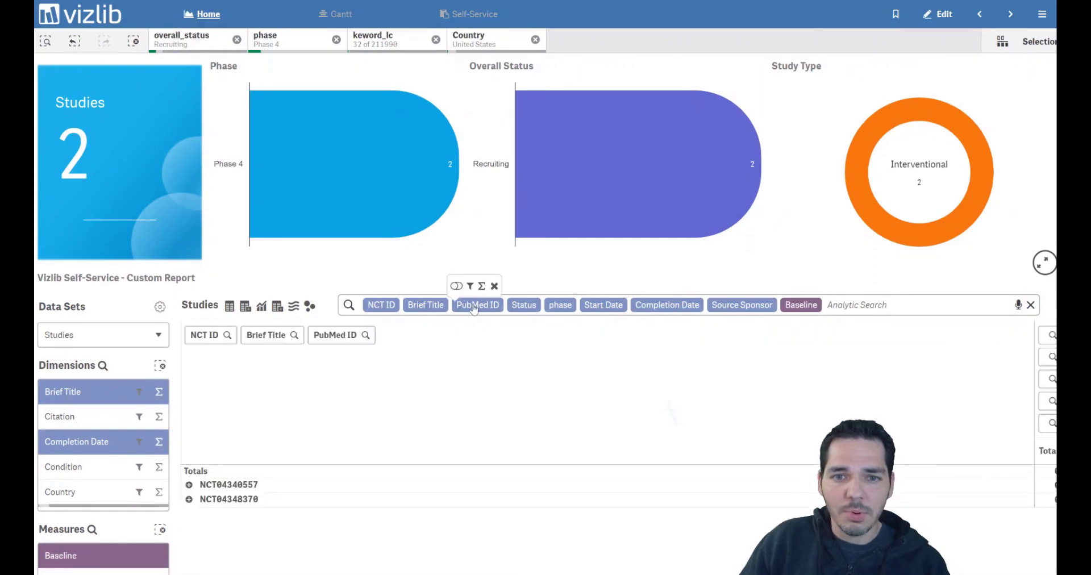
# Move the PubMed ID dimension between phase and Start Date and display the report as a table
pyautogui.moveTo(475, 308); pyautogui.dragTo(561, 309)
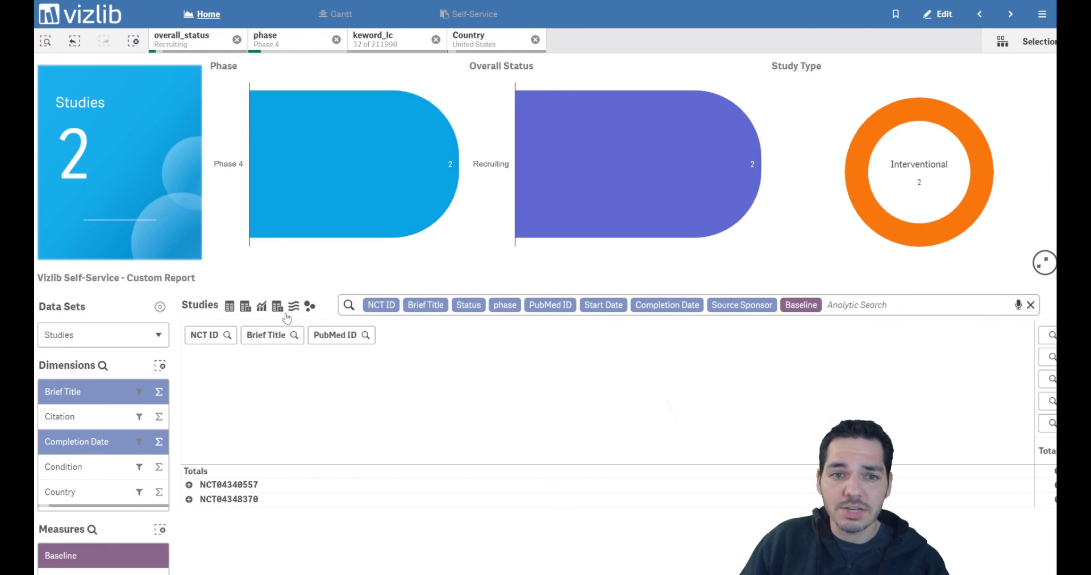
pyautogui.click(242, 311)
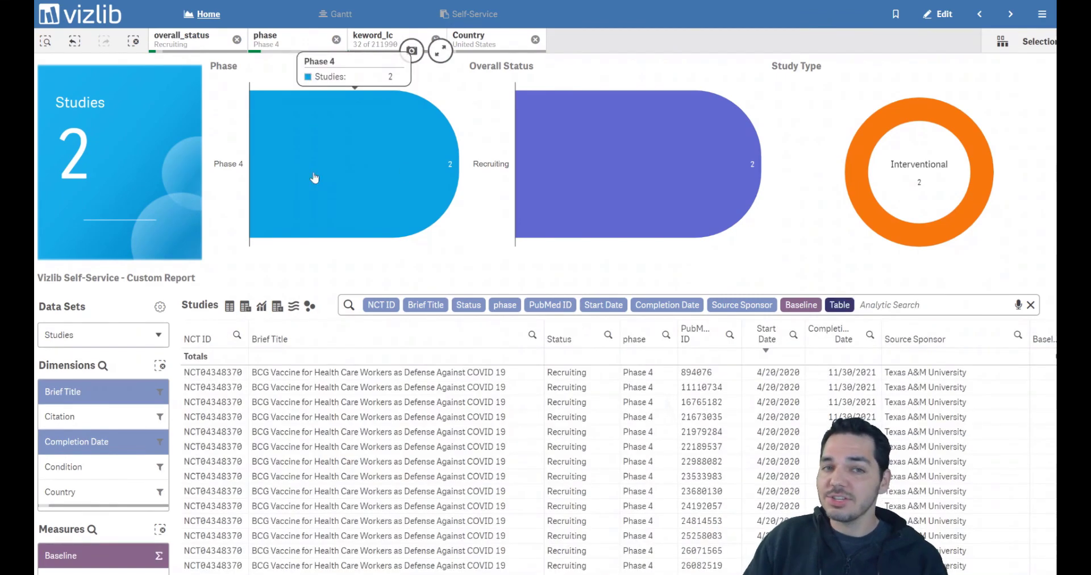